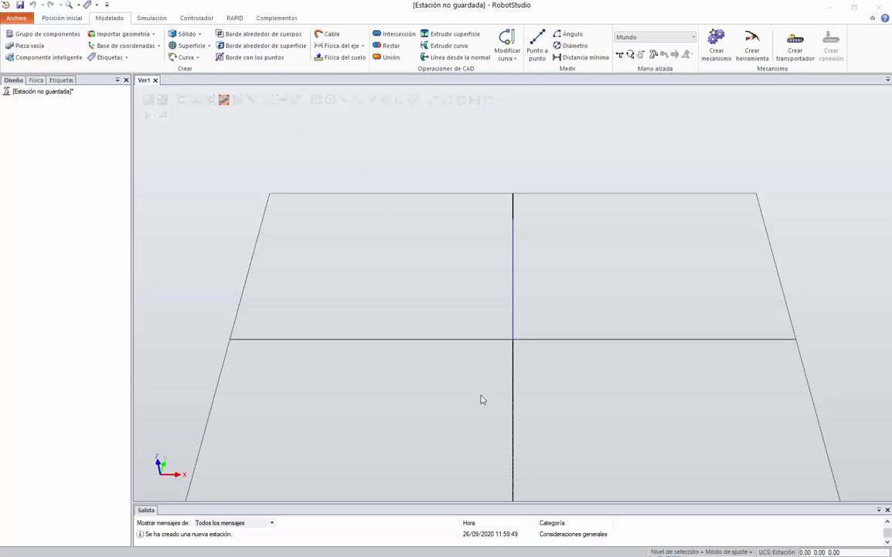
ctrl+shift+drag(480, 399, 449, 390)
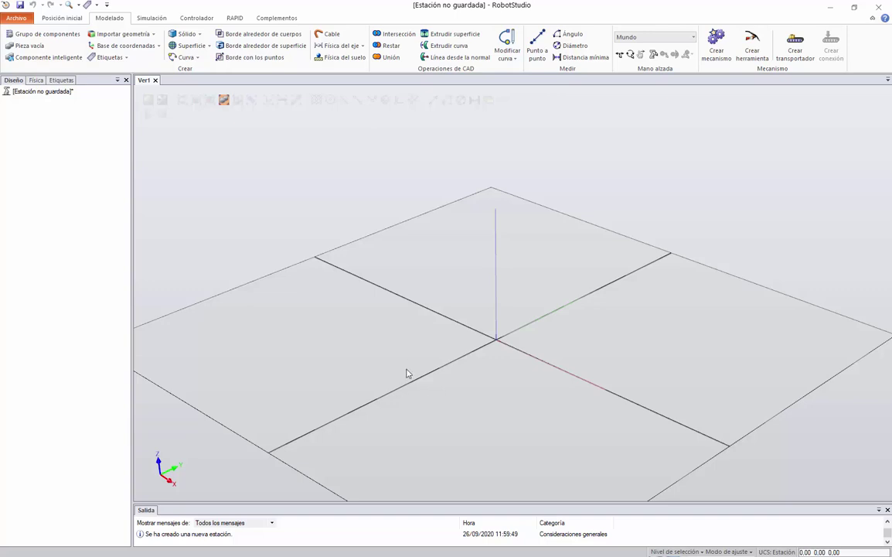
scroll(521, 342, up, 5)
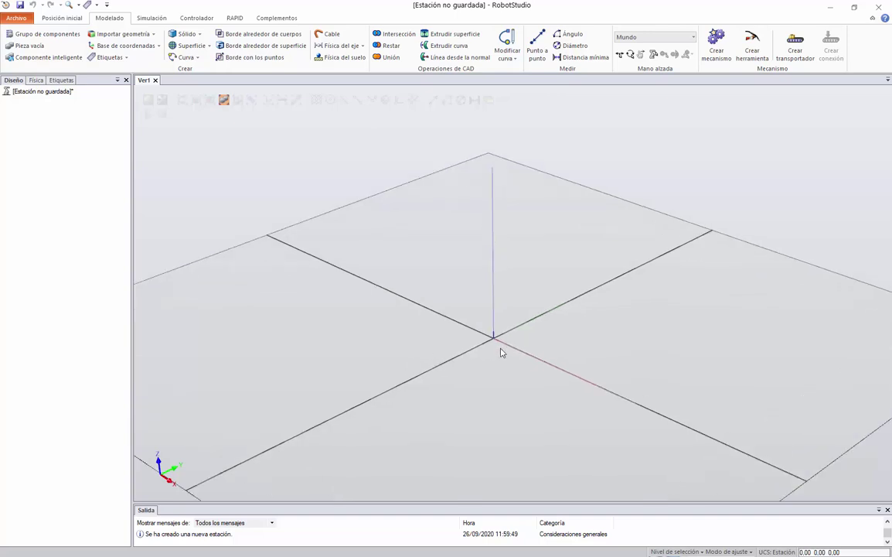
mouse_move(559, 332)
ctrl+shift+mouse_down()
mouse_move(538, 338)
mouse_move(544, 329)
mouse_move(548, 335)
ctrl+shift+mouse_up()
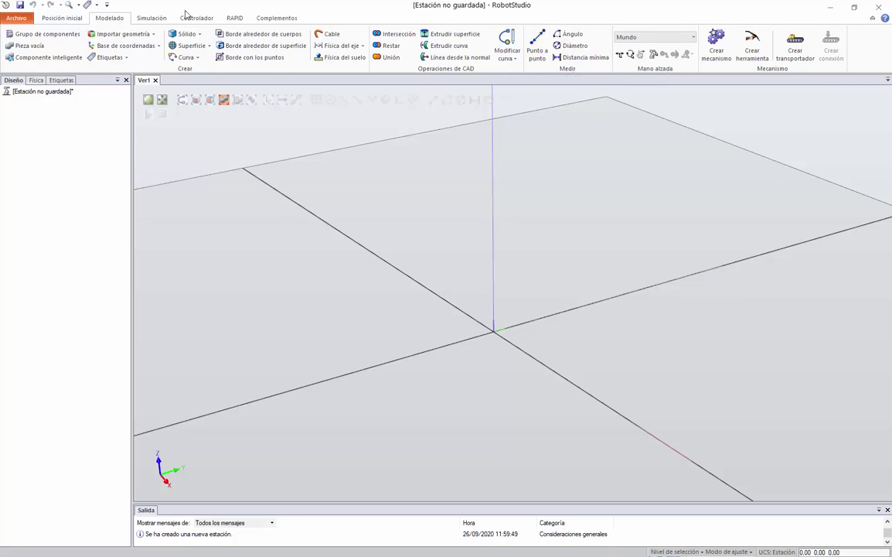
click(62, 18)
click(109, 18)
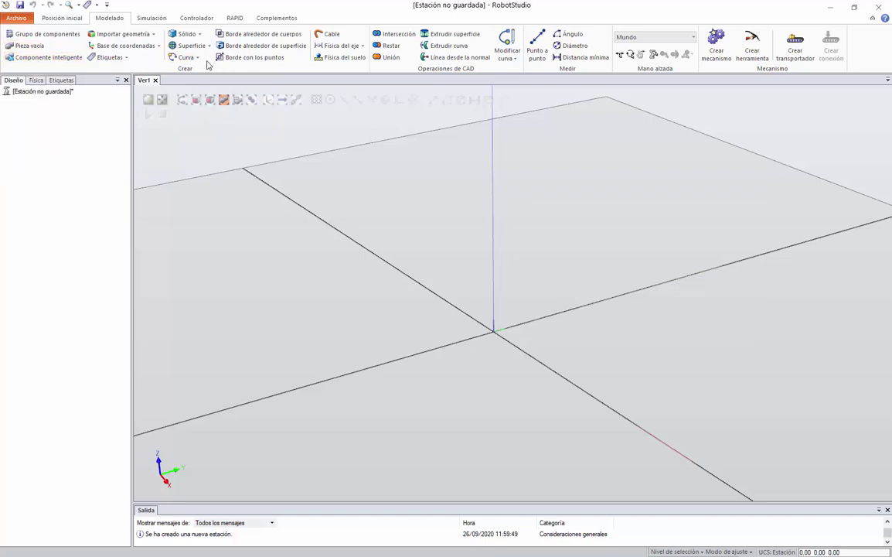
click(200, 36)
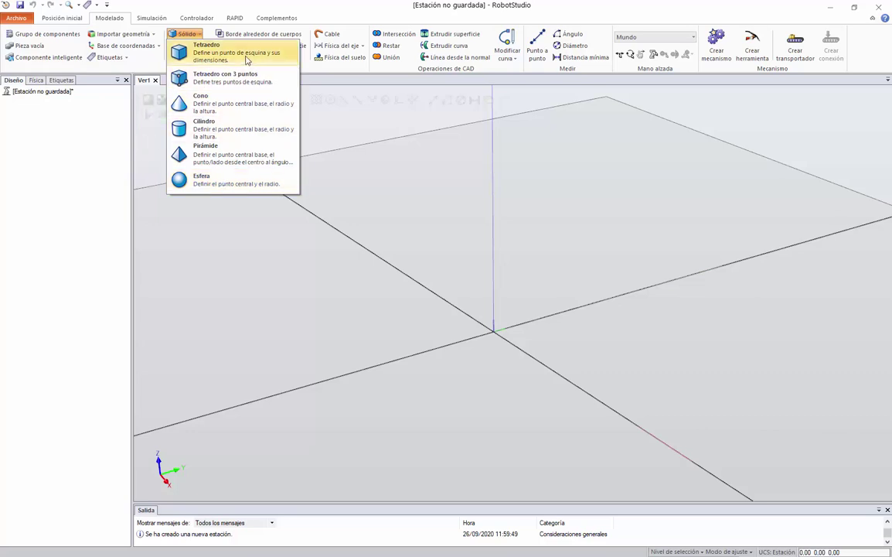
click(188, 33)
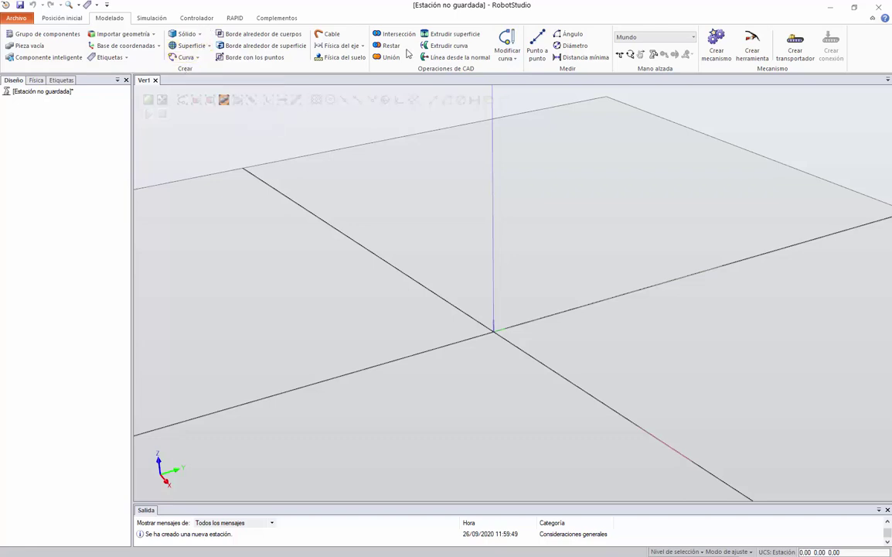
Step: Start creating a Tetraedro solid and widen its creation form
click(182, 34)
click(203, 51)
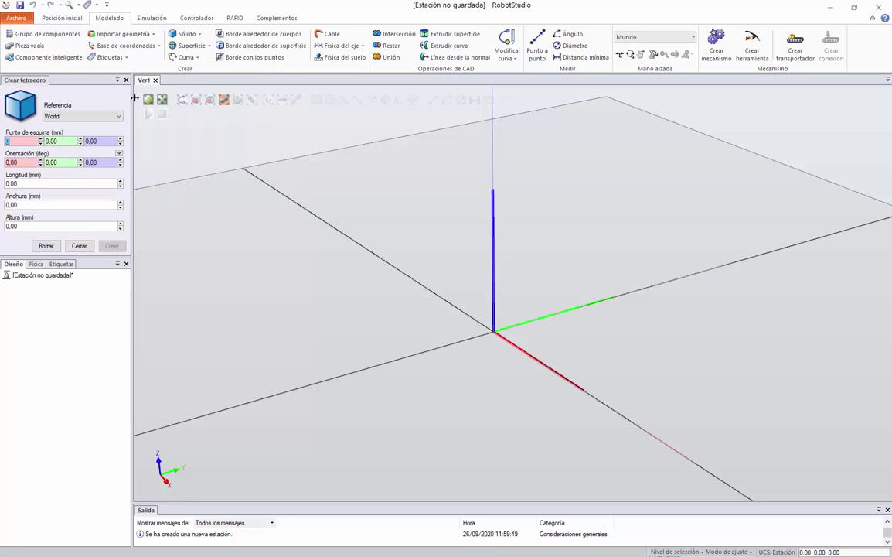
drag(131, 99, 219, 100)
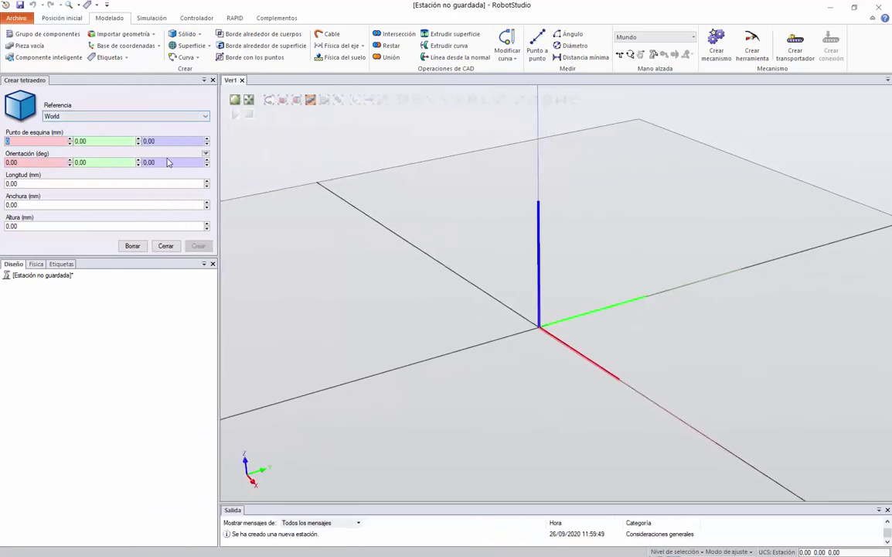
Step: Examine the reference options and the corner point, orientation, length, width and height fields of the Tetraedro form
click(91, 116)
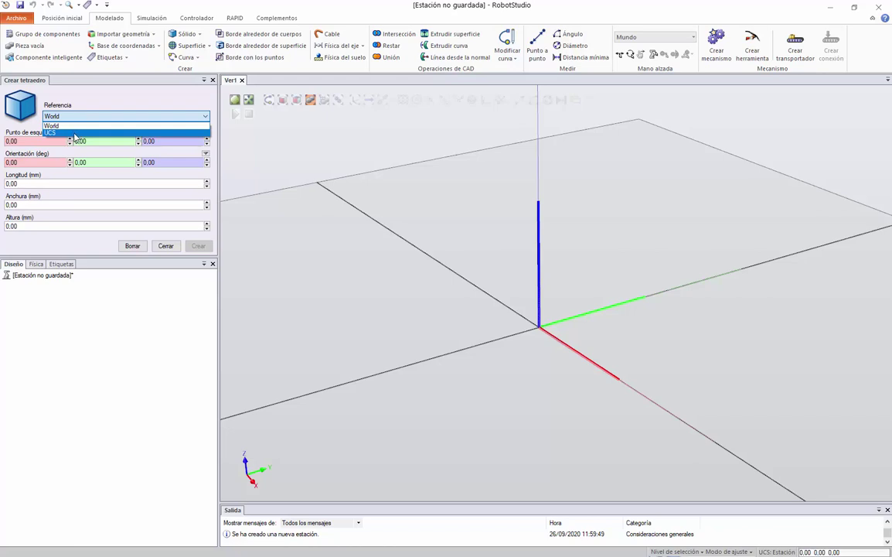
click(71, 91)
click(34, 142)
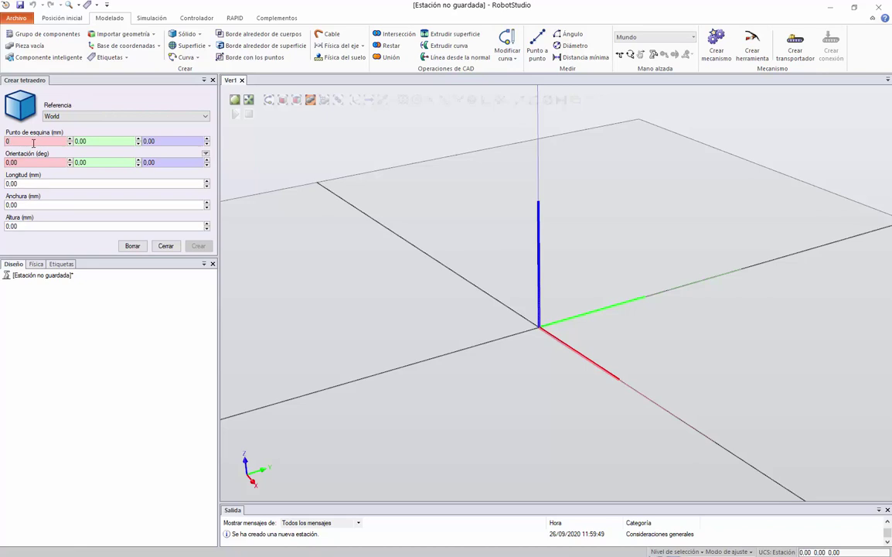
click(28, 161)
click(24, 185)
click(25, 204)
click(24, 226)
click(37, 140)
Step: Set the box's length to 200 mm, width to 400 mm and height to 300 mm
click(6, 183)
text(300)
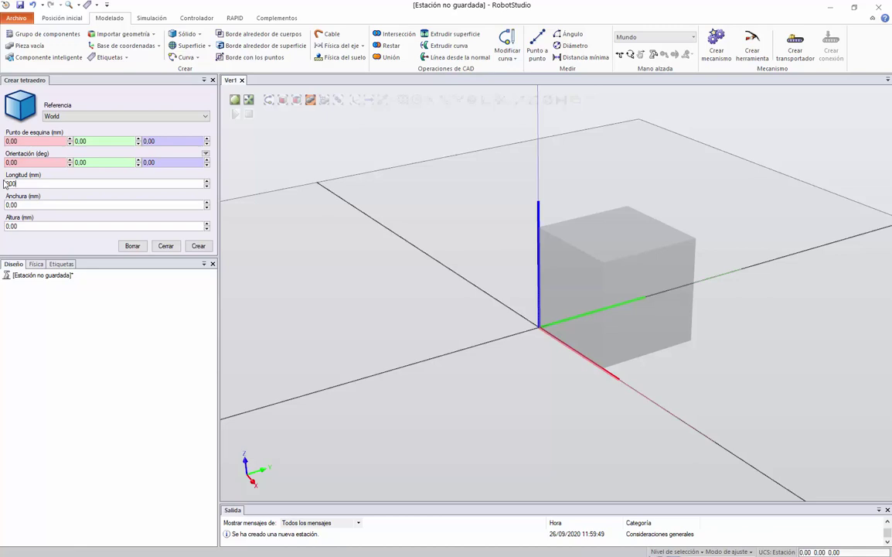
key(Tab)
text(400)
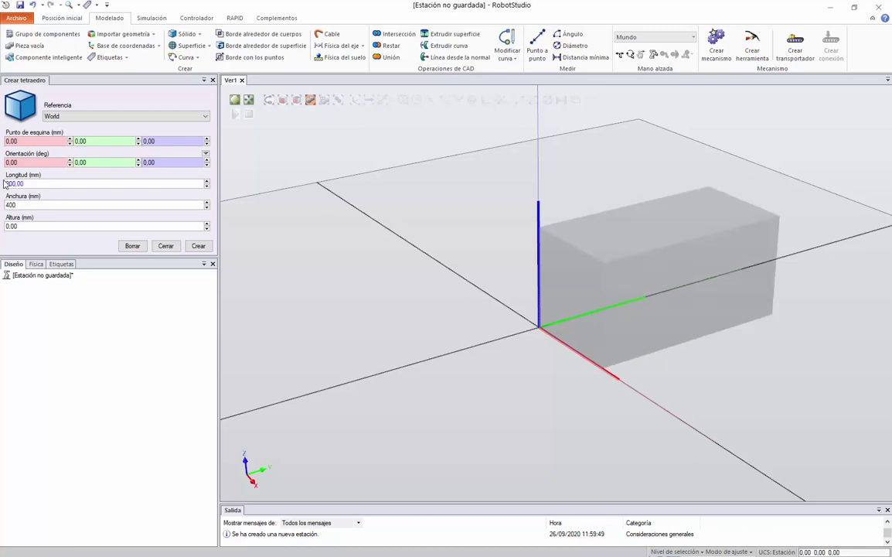
key(Tab)
text(300)
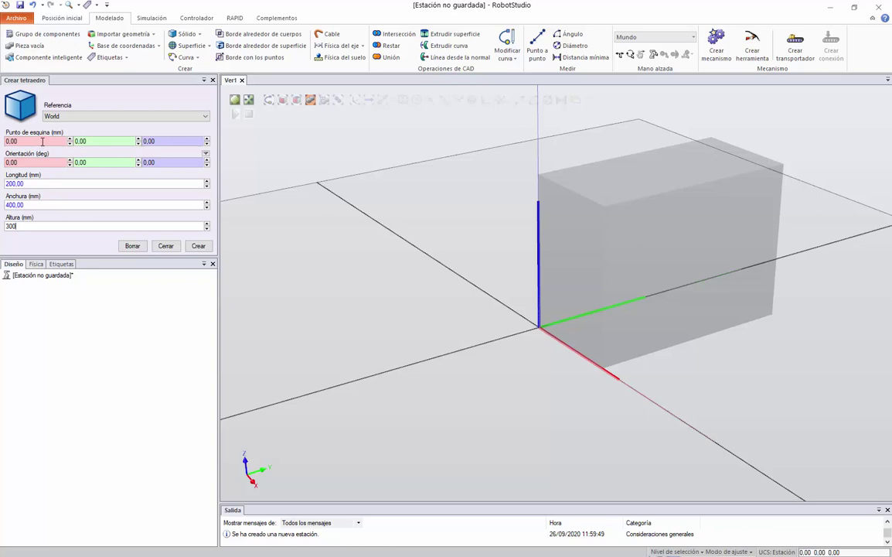
Step: Set the box's corner point to X 200, Y 200 and Z 100 mm
drag(43, 141, 7, 141)
text(300)
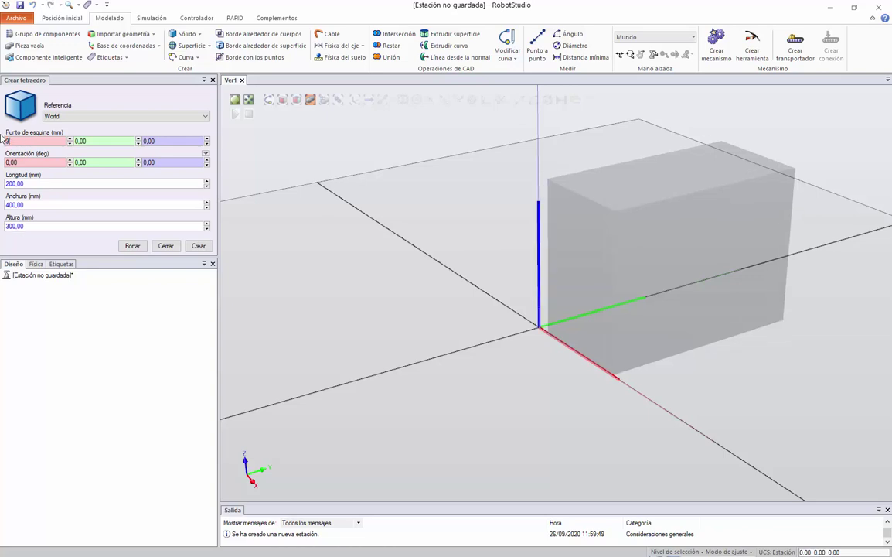
key(BackSpace)
key(BackSpace)
key(BackSpace)
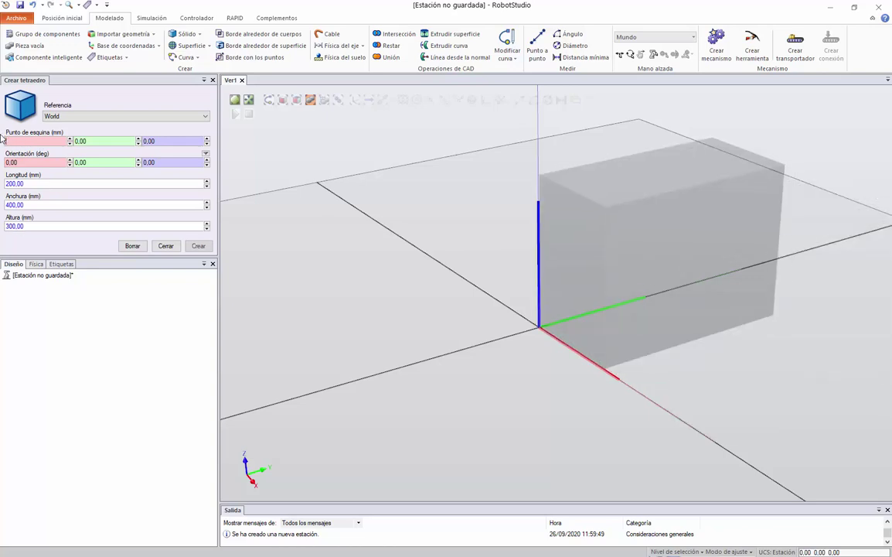
key(Tab)
text(200)
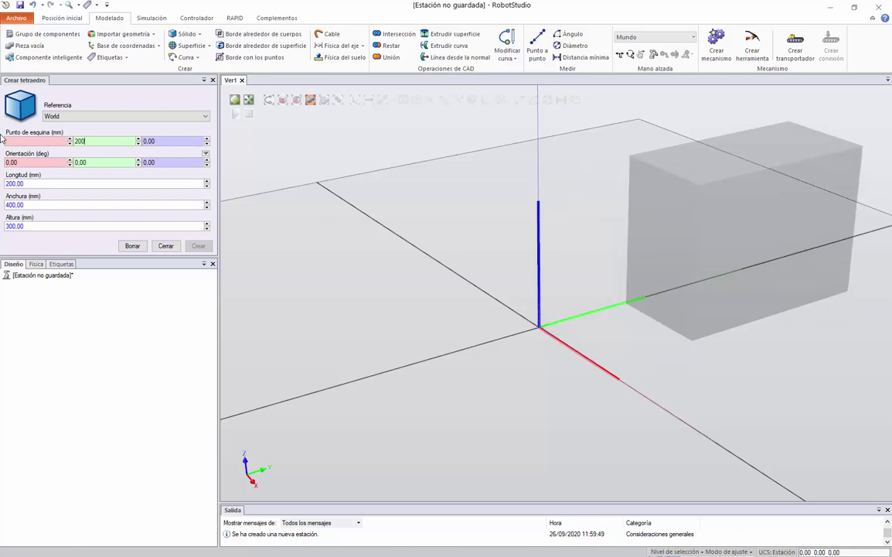
key(Tab)
text(100)
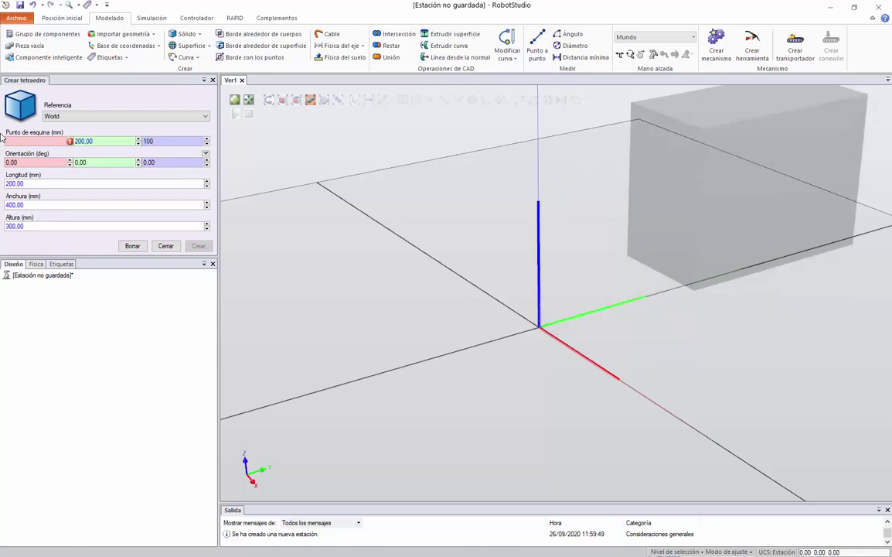
click(47, 142)
text(200)
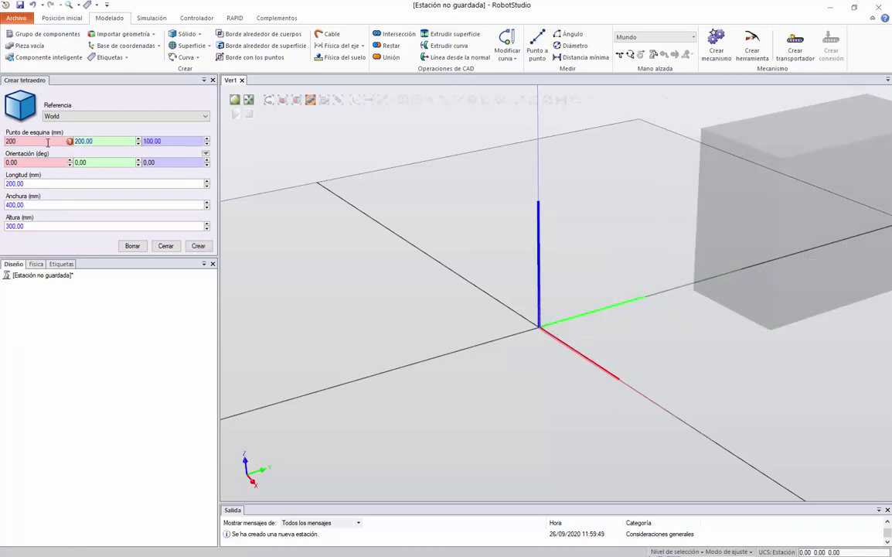
ctrl+shift+drag(418, 305, 389, 230)
ctrl+shift+drag(326, 199, 399, 217)
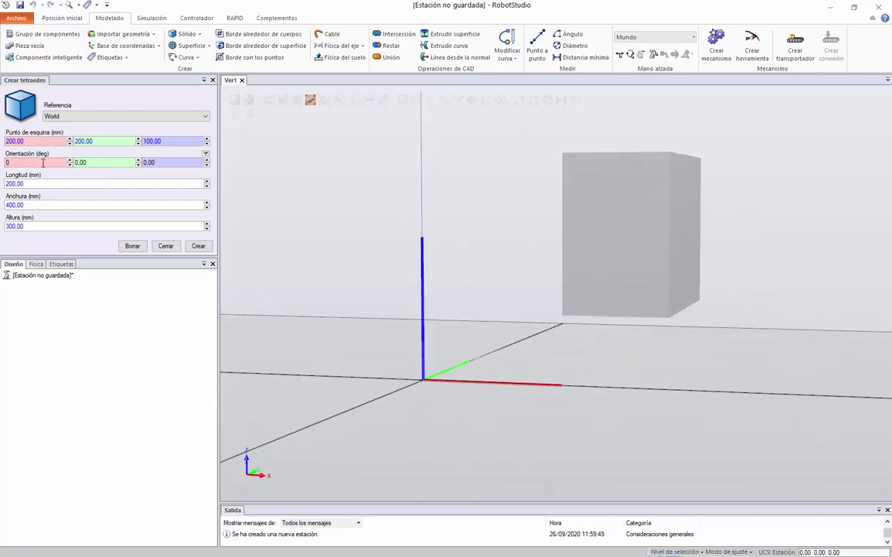
Step: Set the box's orientation to 45, 45 and 90 degrees about X, Y and Z
drag(43, 163, 2, 160)
text(45)
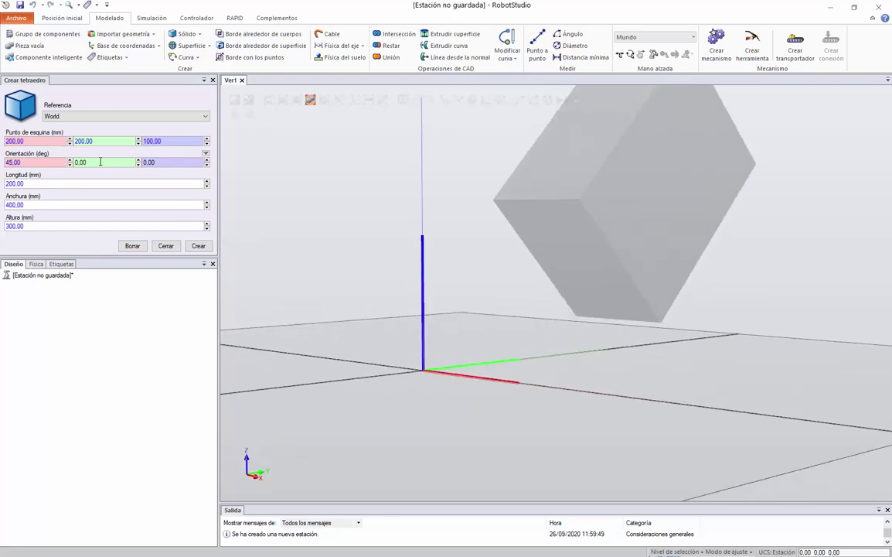
drag(94, 163, 65, 161)
text(45)
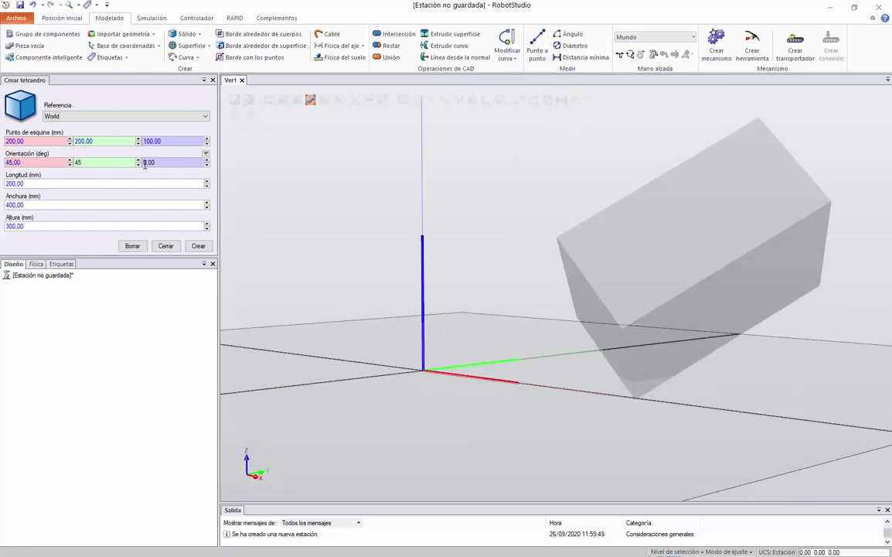
drag(155, 162, 125, 162)
text(90)
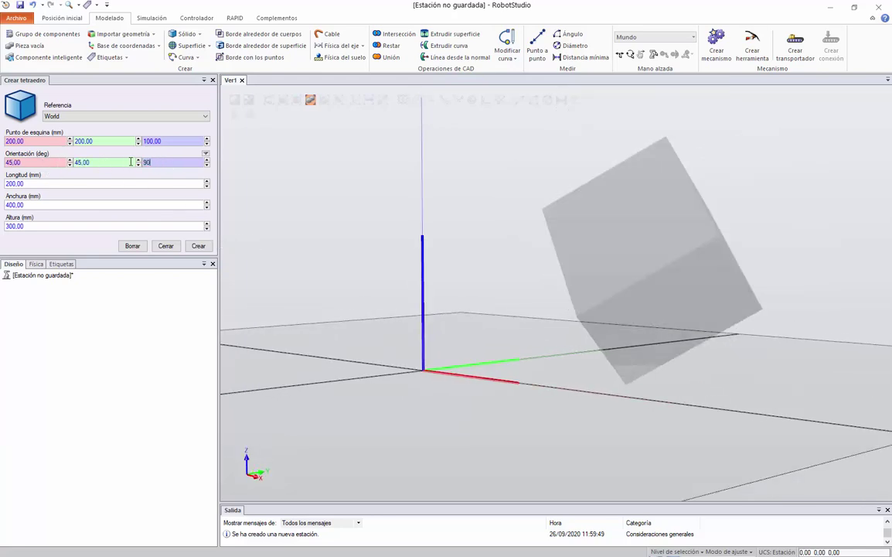
click(484, 283)
drag(484, 283, 408, 247)
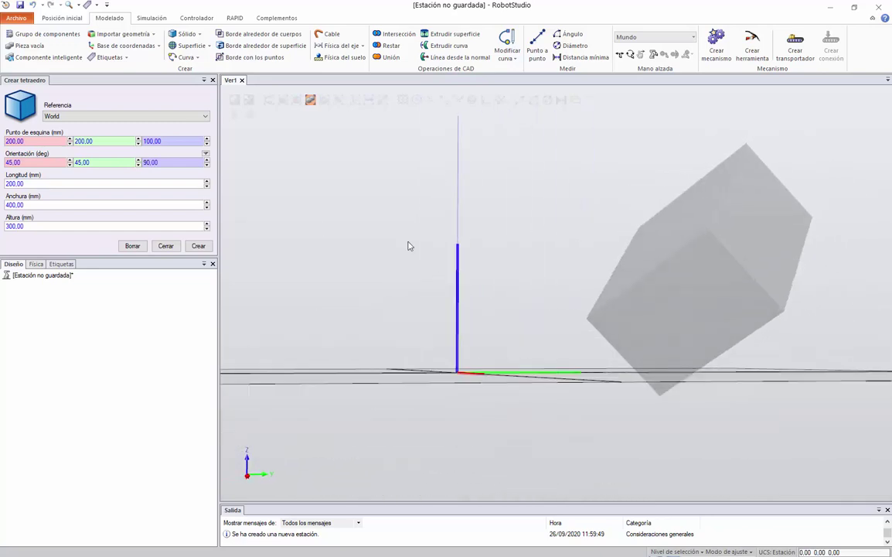
Step: Reset all corner point coordinates and orientation angles of the box to 0
drag(16, 141, 6, 138)
text(0)
key(Tab)
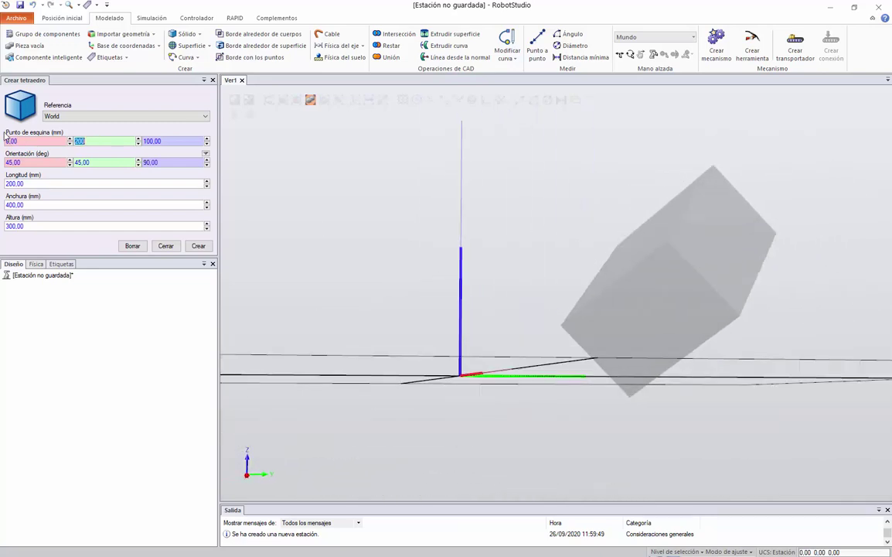
text(0)
key(Tab)
text(0)
key(Tab)
text(0)
key(Tab)
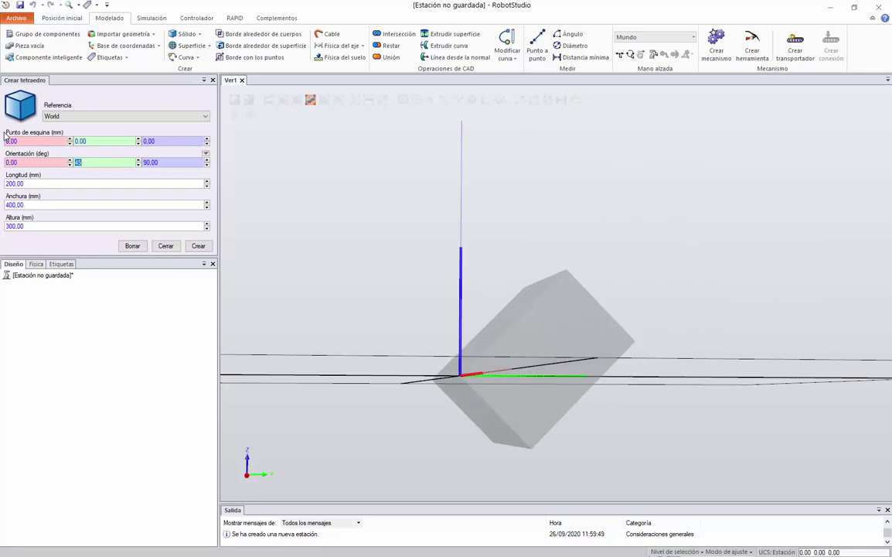
text(0)
key(Tab)
text(0)
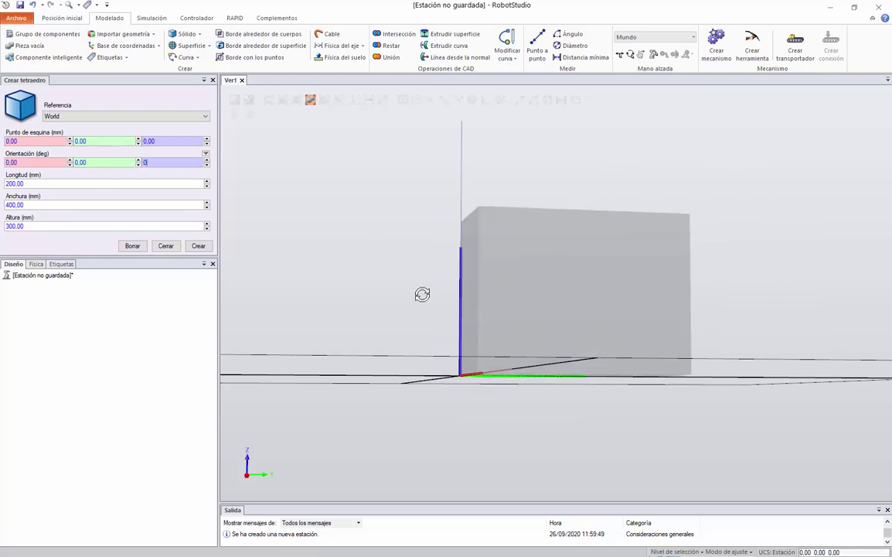
Step: Create the box solid with the entered values and close the creation form
drag(423, 294, 442, 314)
click(200, 247)
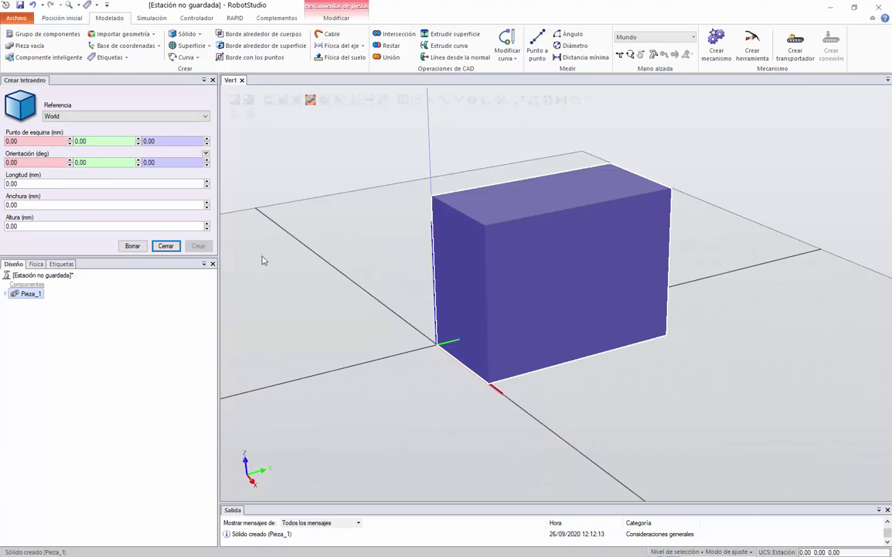
ctrl+shift+drag(260, 255, 172, 249)
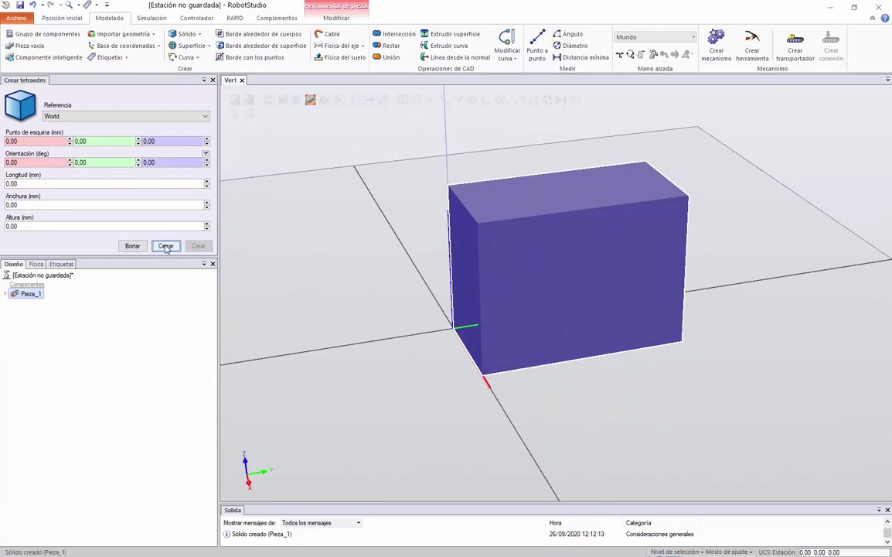
click(166, 246)
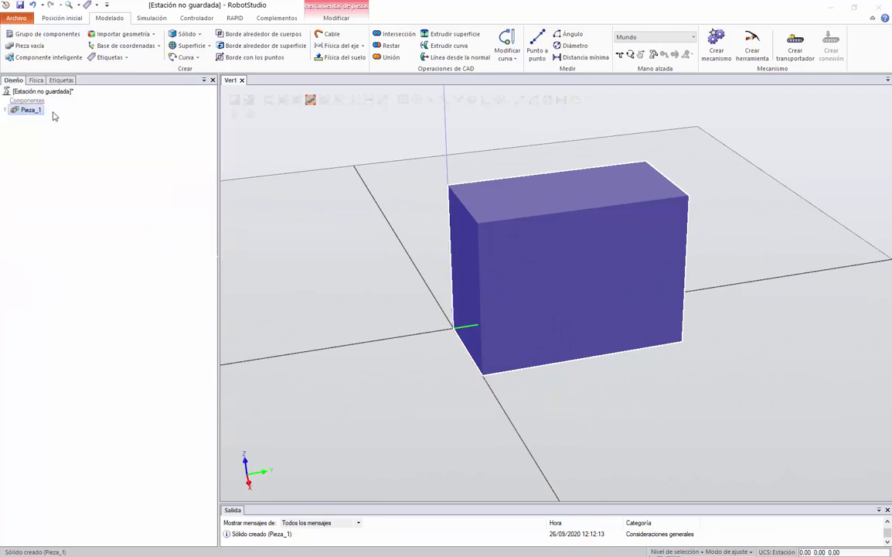
Step: Expand the new part in the component tree and select its Cuerpo body to inspect it
click(8, 115)
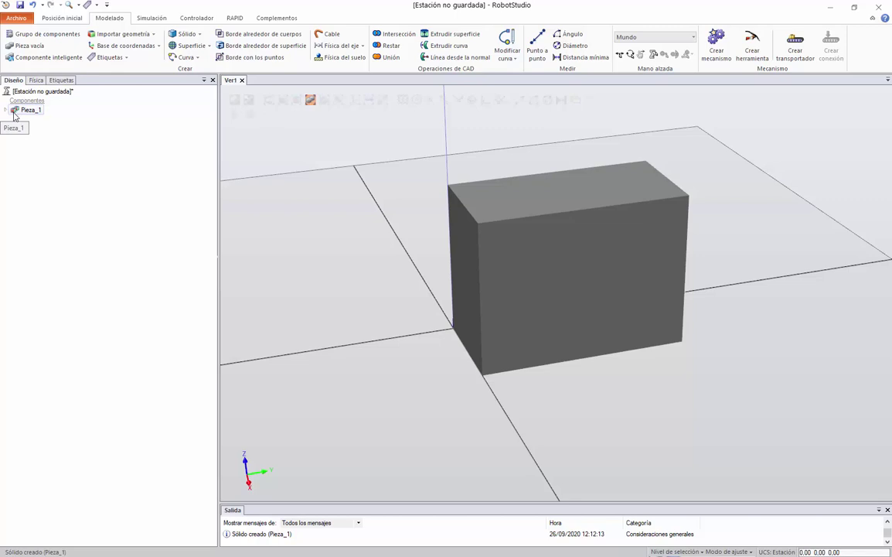
click(6, 111)
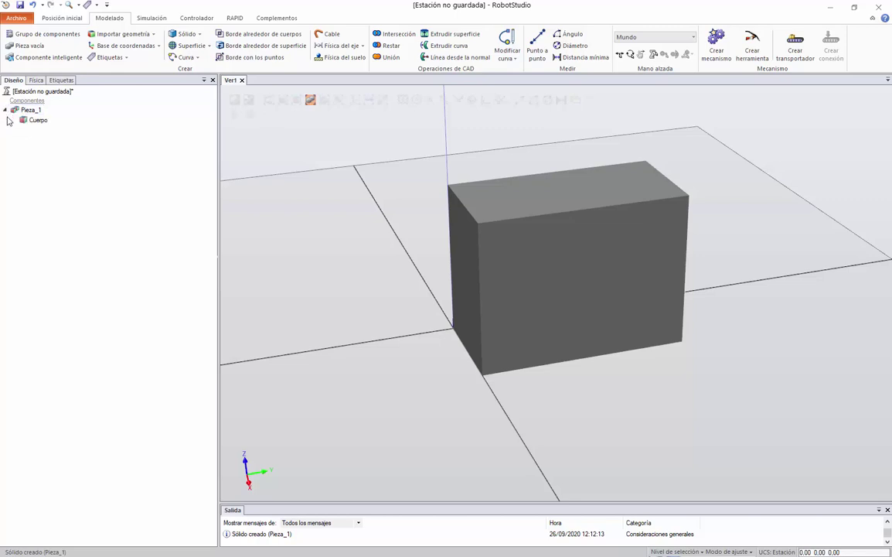
click(36, 121)
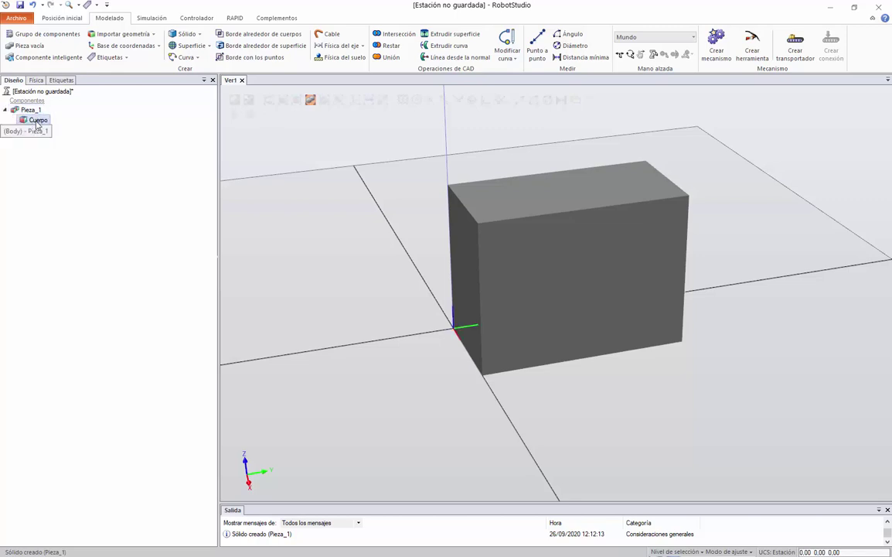
click(36, 121)
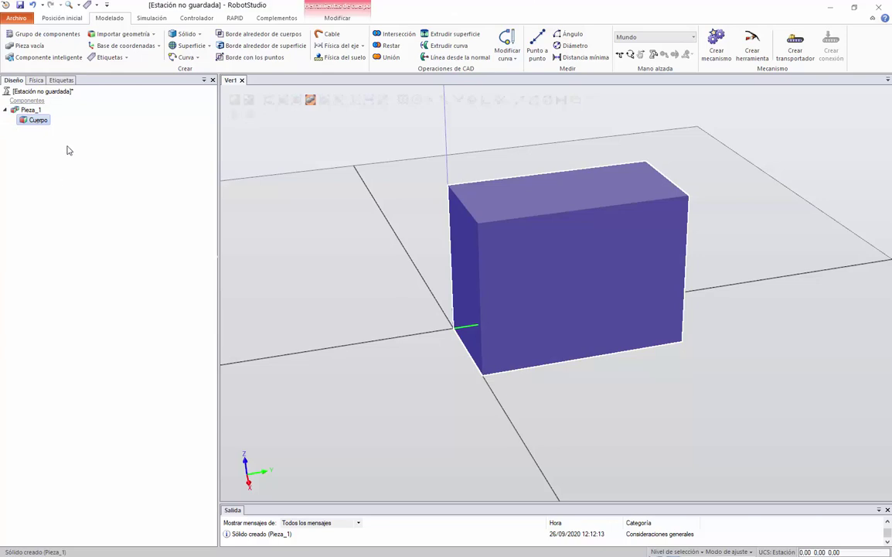
Step: Rename the box's part as Tetraedro_1
click(37, 114)
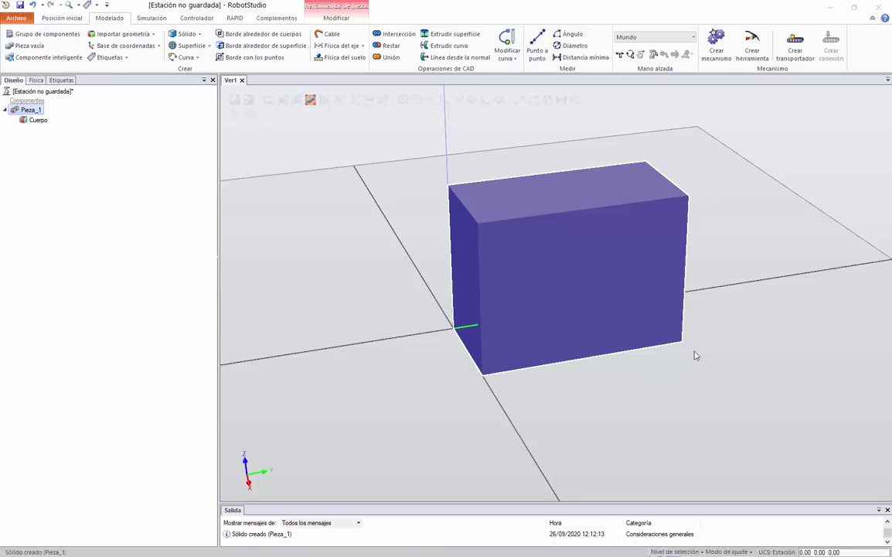
click(32, 110)
text(TEtra)
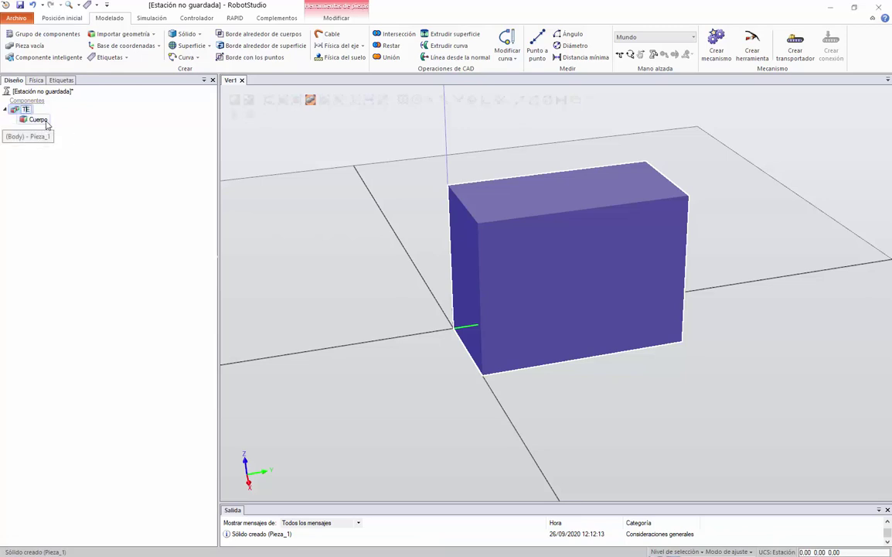
key(BackSpace)
key(BackSpace)
key(BackSpace)
key(BackSpace)
text(traedro_1)
Step: Rename the body inside Tetraedro_1 as Cuerpo_tetraedro_1
click(43, 122)
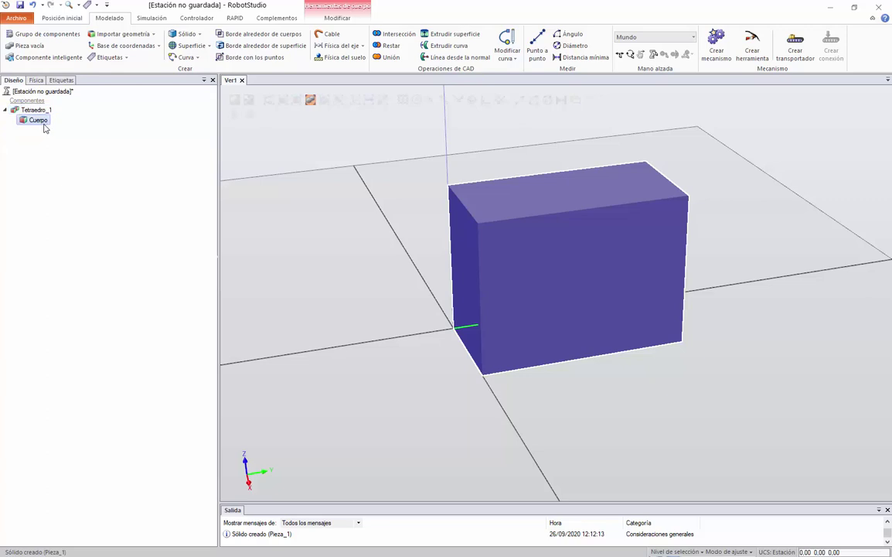
click(39, 121)
key(BackSpace)
text(Cuerpo_tetraedro)
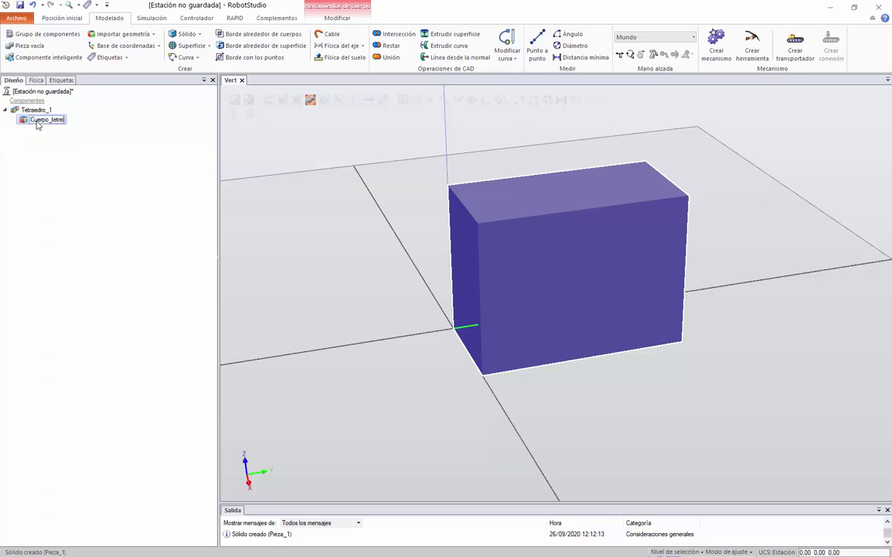
text(_1)
click(41, 157)
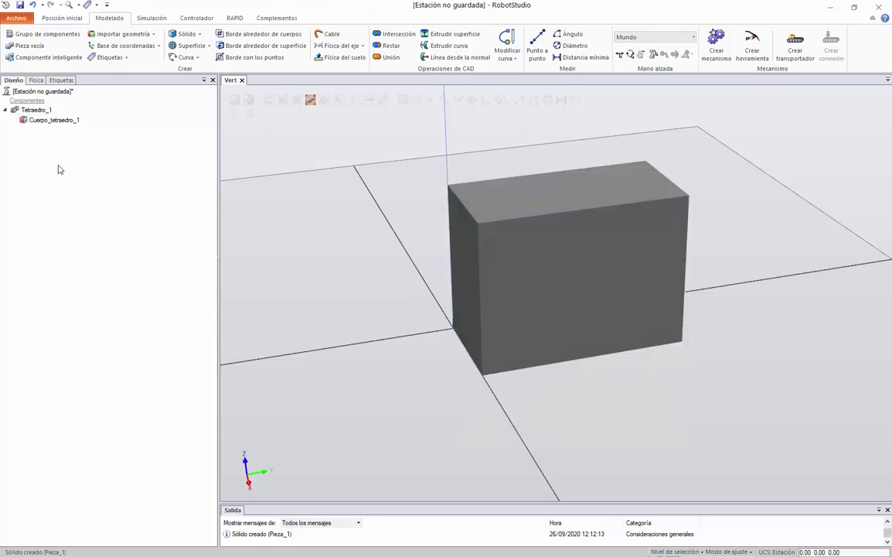
Step: Select the Cuerpo_tetraedro_1 body and narrow the component tree to give the 3D view more room
click(39, 122)
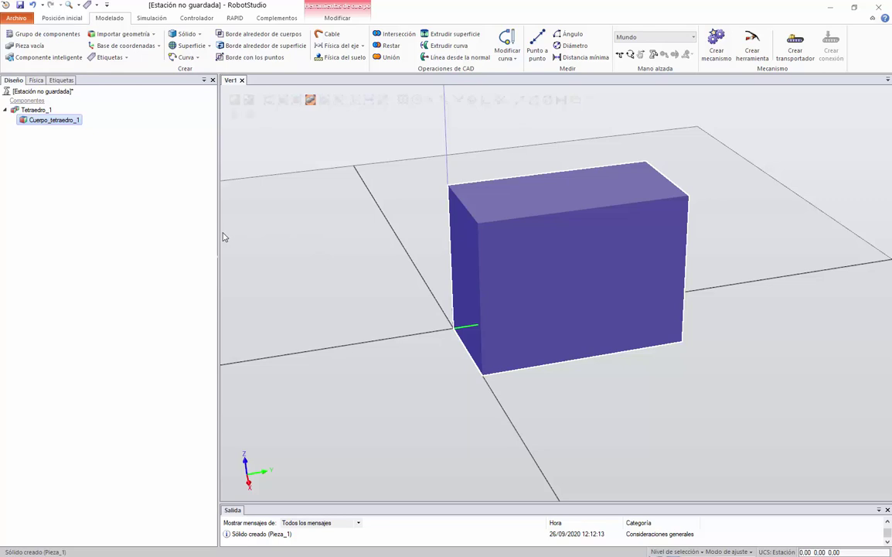
drag(217, 231, 160, 224)
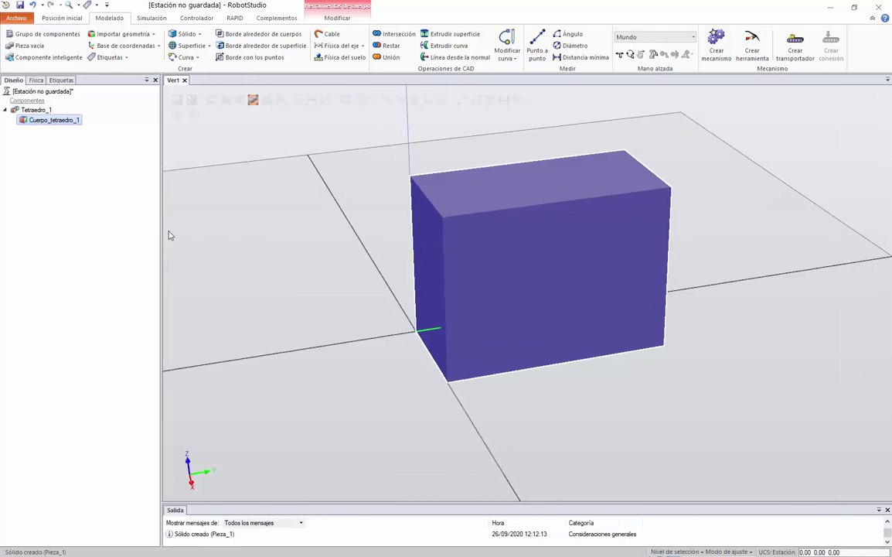
ctrl+shift+drag(275, 218, 321, 242)
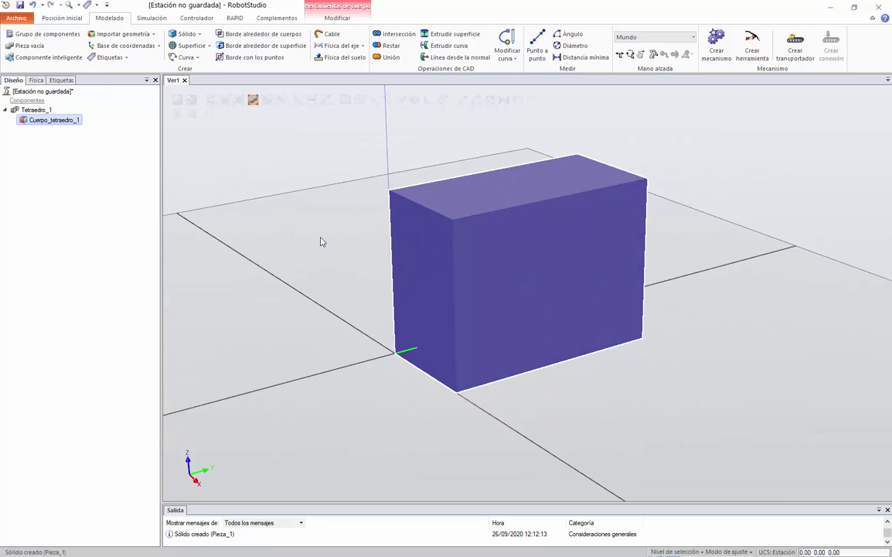
ctrl+shift+drag(330, 239, 297, 237)
Step: Select the Tetraedro_1 part and examine its local coordinate origin on the box from several angles
click(29, 110)
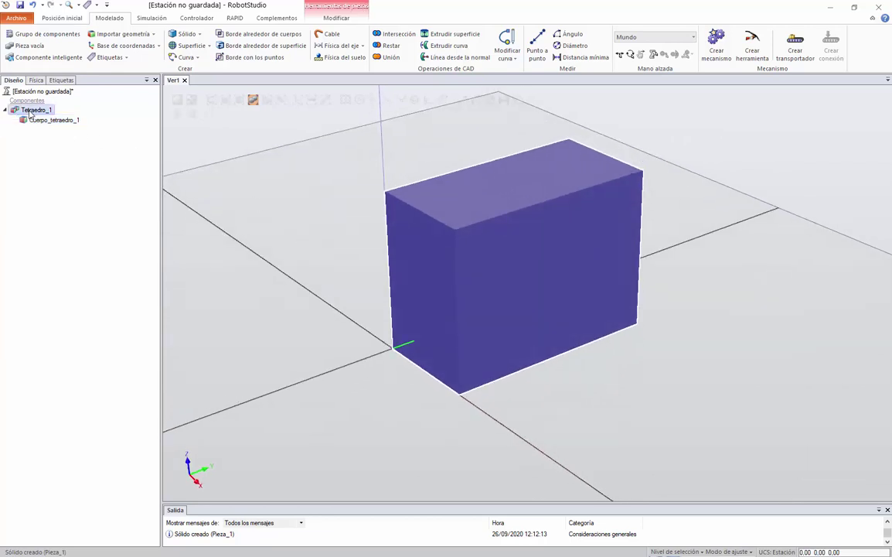
ctrl+shift+drag(312, 238, 249, 237)
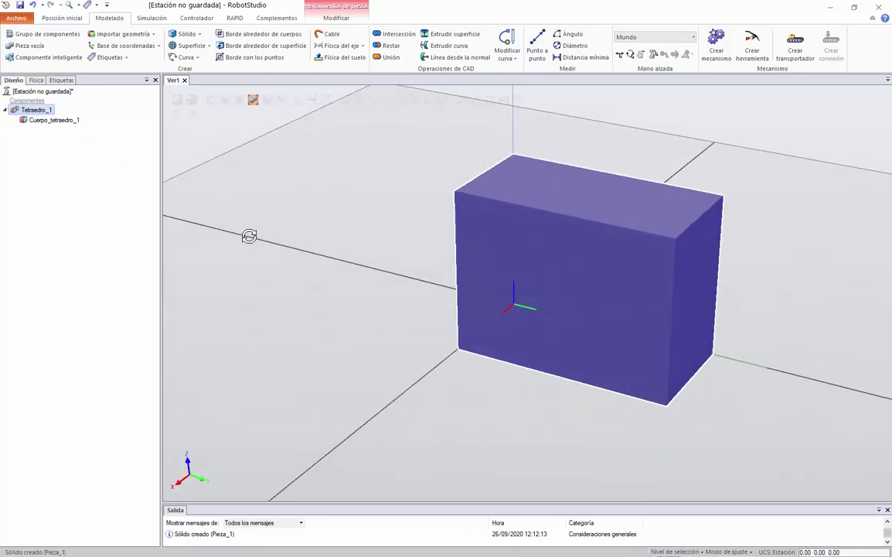
scroll(538, 302, up, 3)
ctrl+shift+drag(539, 304, 594, 316)
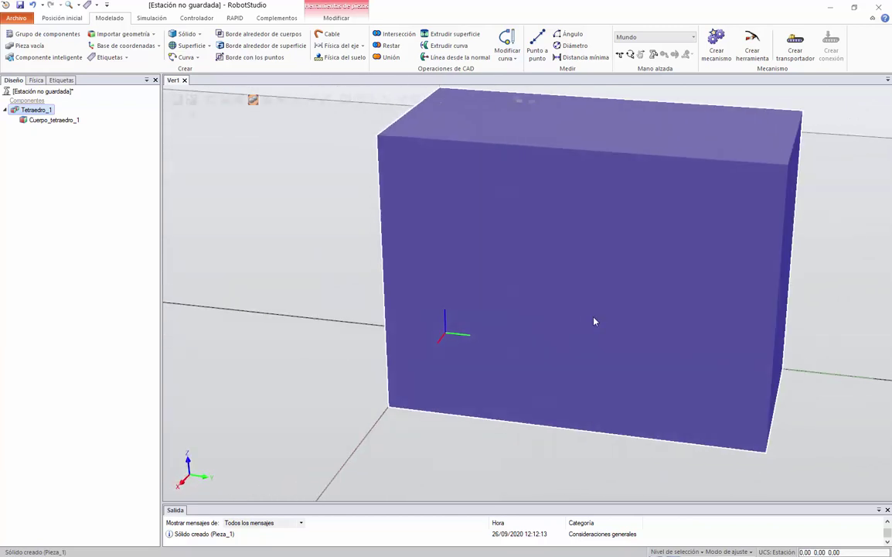
scroll(529, 290, down, 3)
mouse_move(529, 294)
ctrl+shift+mouse_down()
mouse_move(546, 289)
mouse_move(532, 289)
mouse_move(541, 294)
ctrl+shift+mouse_up()
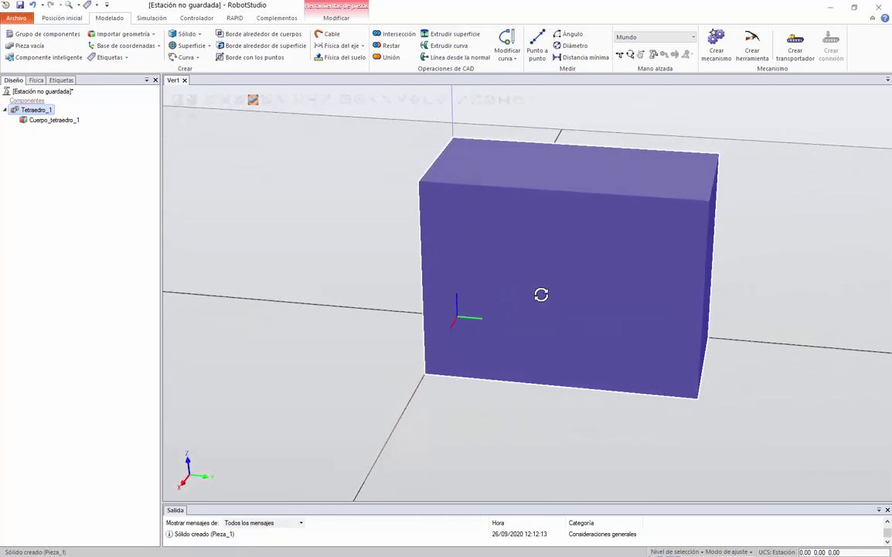
click(540, 299)
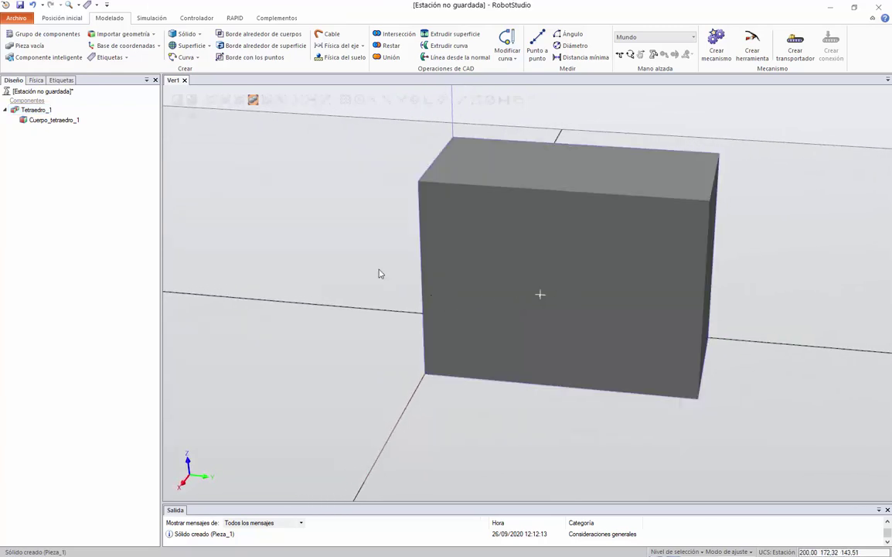
click(36, 110)
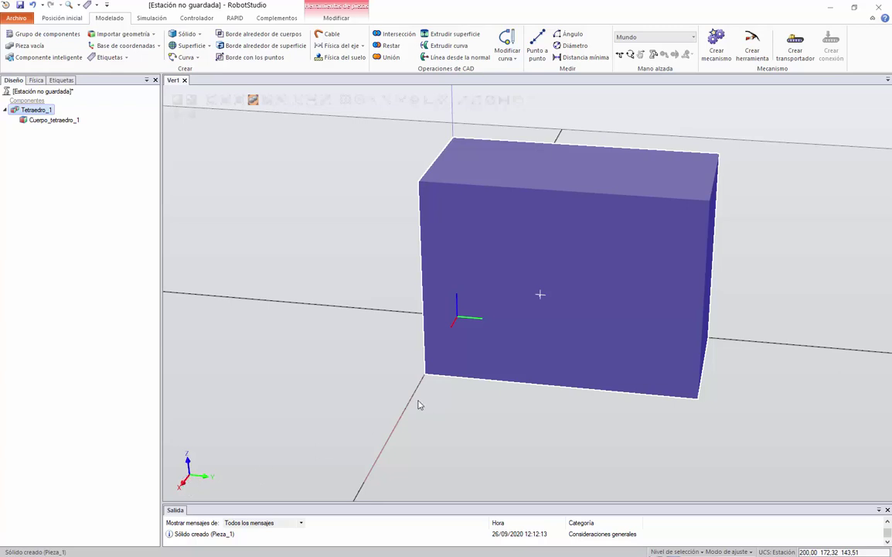
ctrl+shift+drag(295, 213, 271, 209)
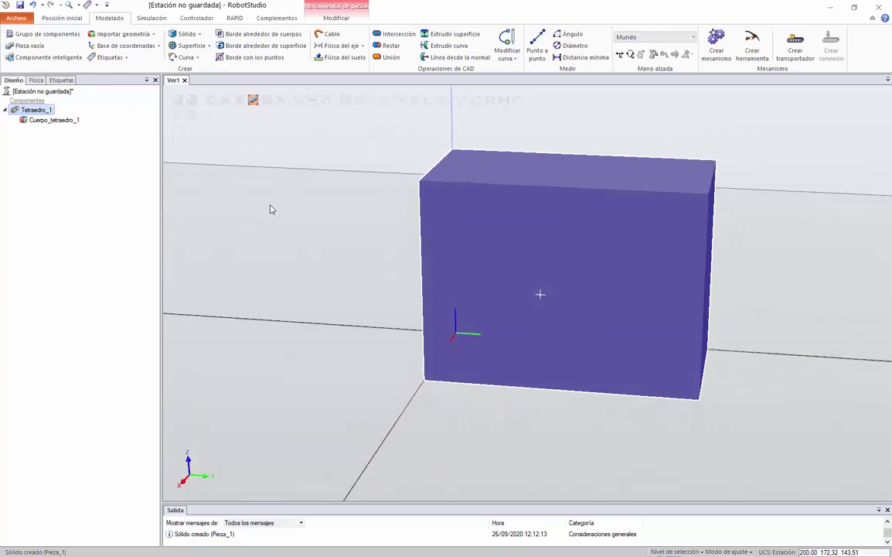
scroll(270, 209, down, 3)
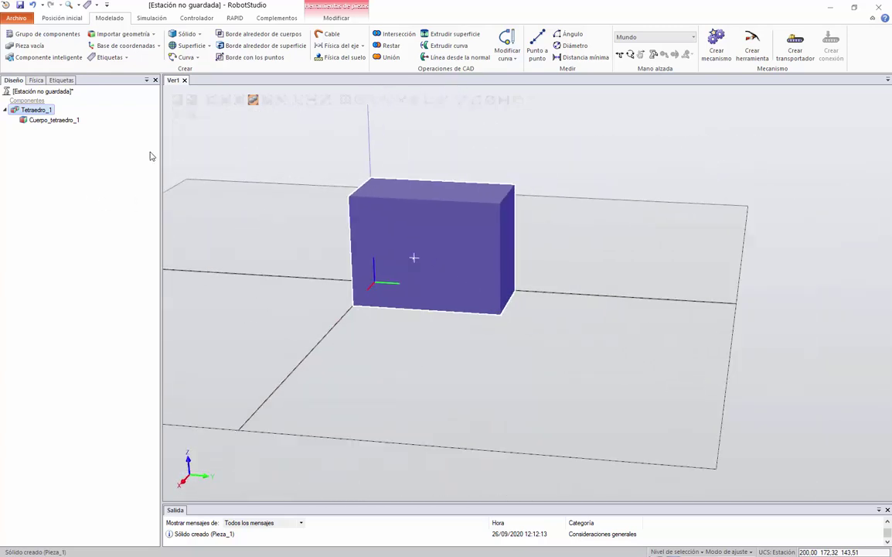
Step: Open the Fijar posición form for the Tetraedro_1 part, keeping Mundo as the reference
right_click(37, 115)
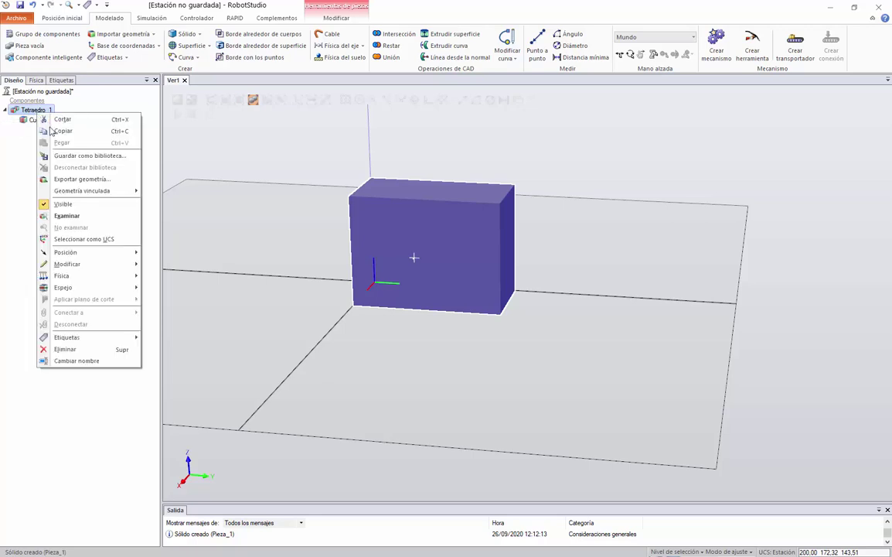
mouse_move(77, 252)
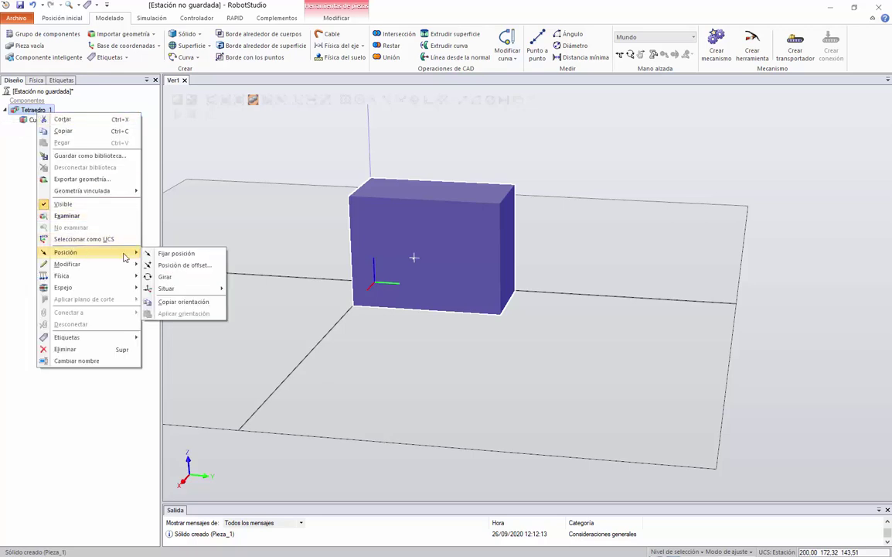
click(2, 172)
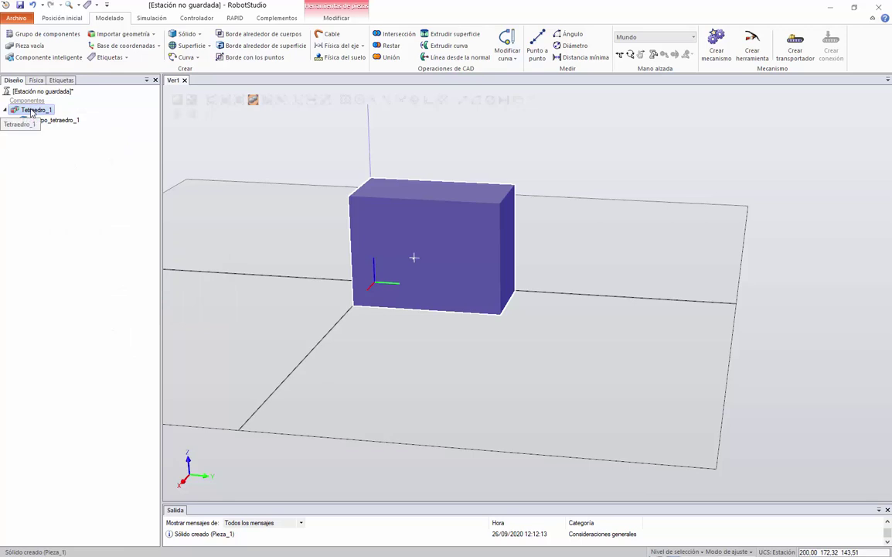
click(352, 18)
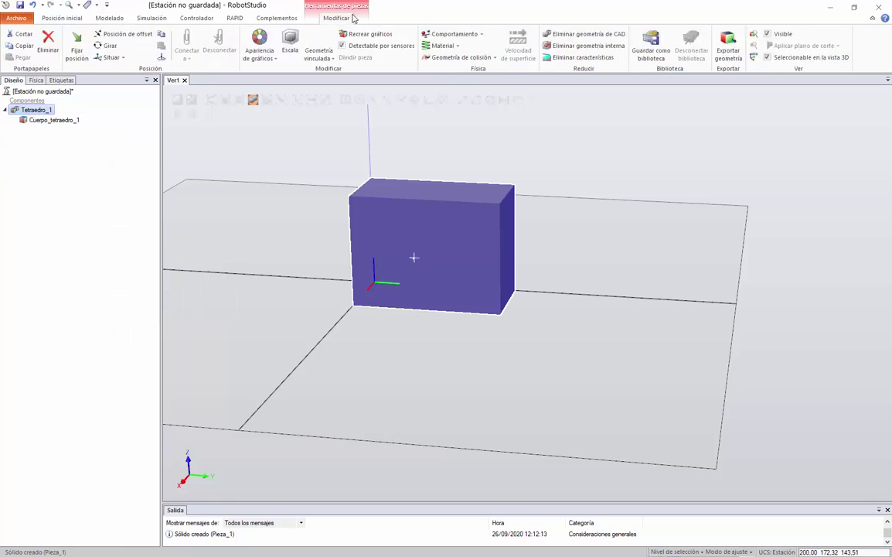
click(77, 48)
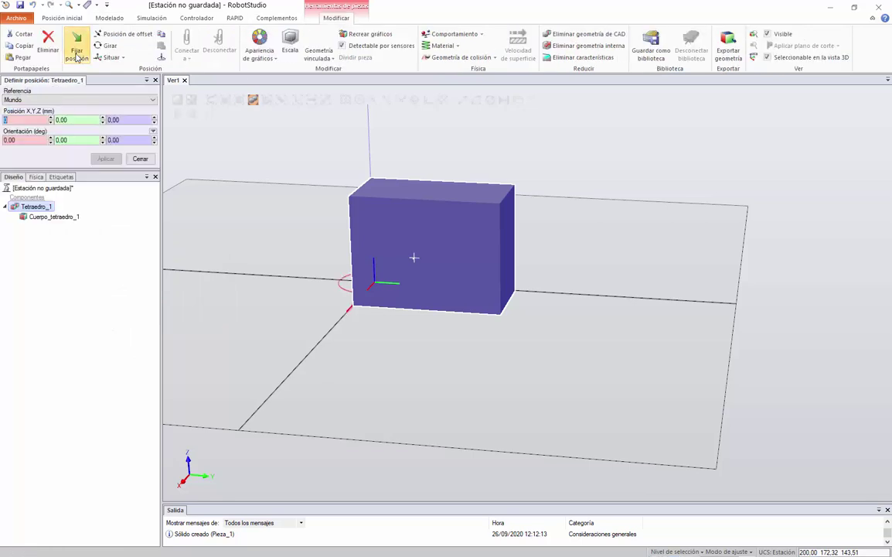
click(69, 101)
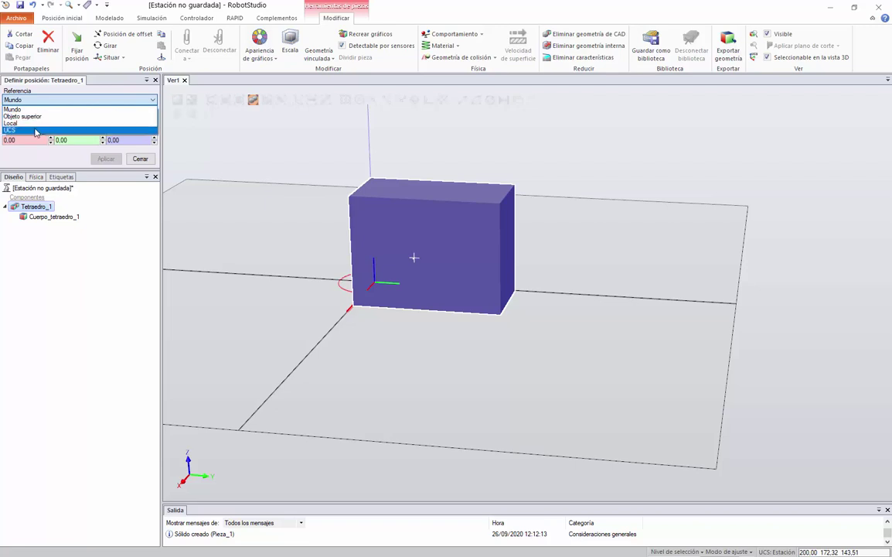
click(40, 268)
Step: Enter a position of X 200, Y 300 and Z 400 mm for Tetraedro_1 and check the placement preview
click(30, 120)
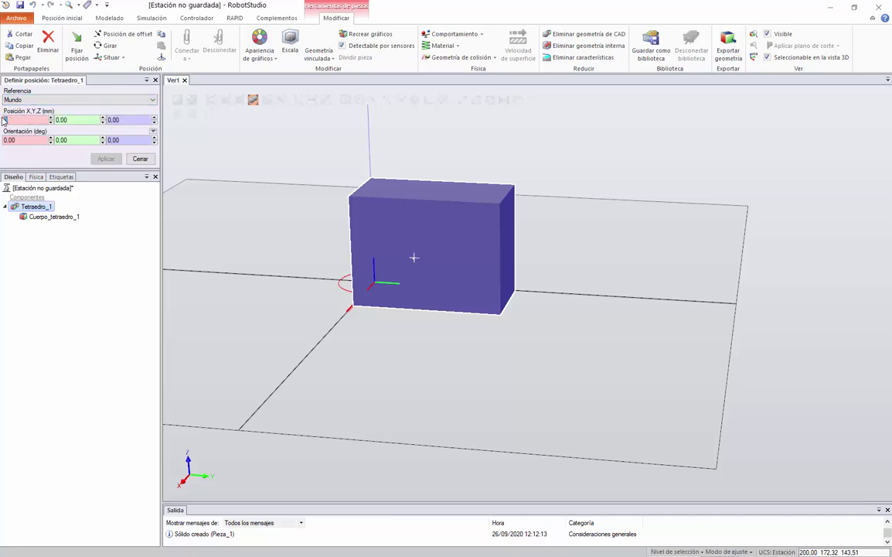
text(200)
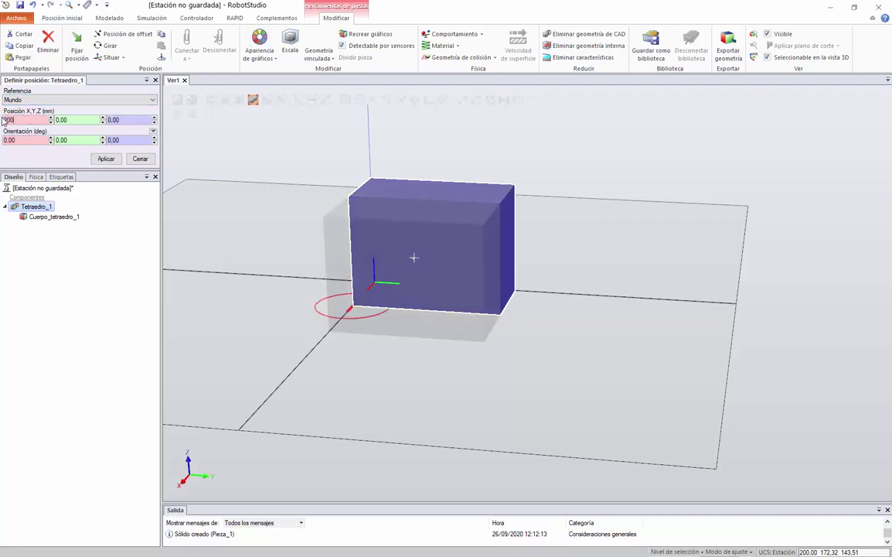
key(Tab)
text(300)
key(Tab)
text(400)
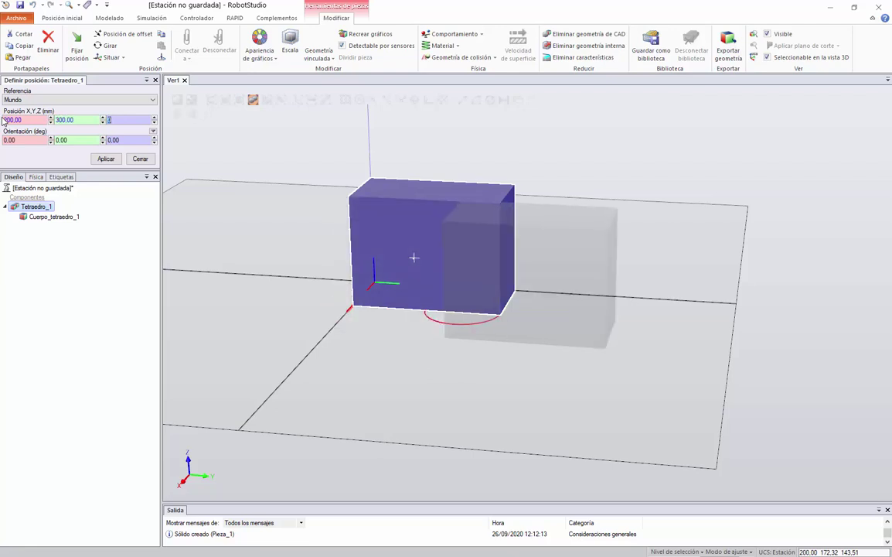
ctrl+shift+drag(263, 239, 412, 277)
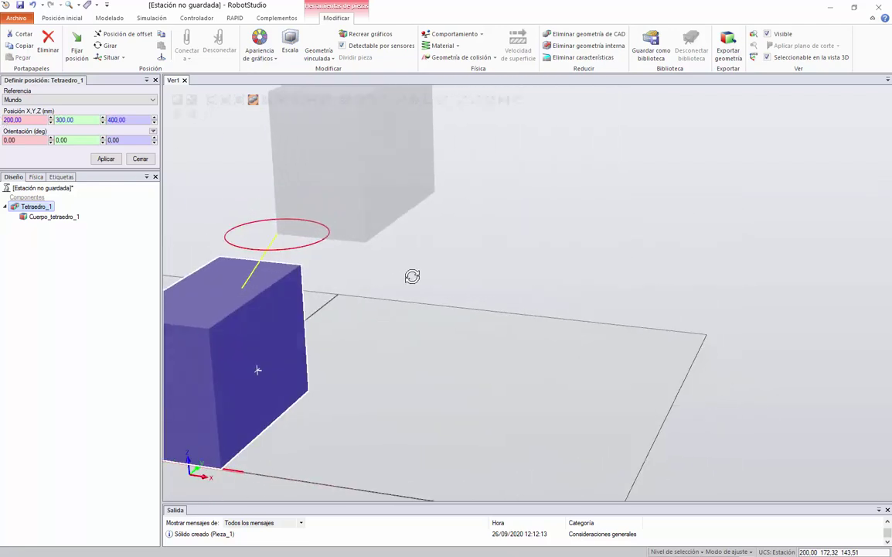
scroll(382, 260, down, 2)
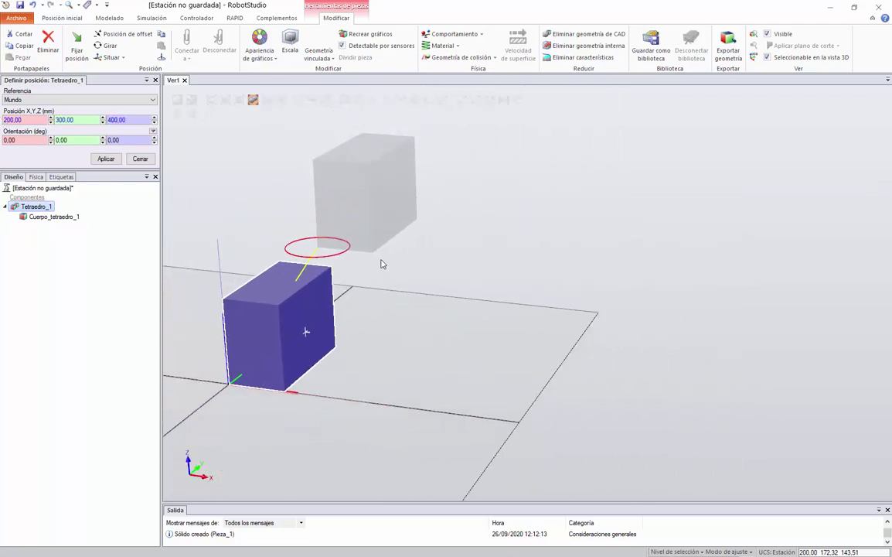
Step: Set the orientation of Tetraedro_1 about Z to 90 degrees
click(130, 140)
text(090)
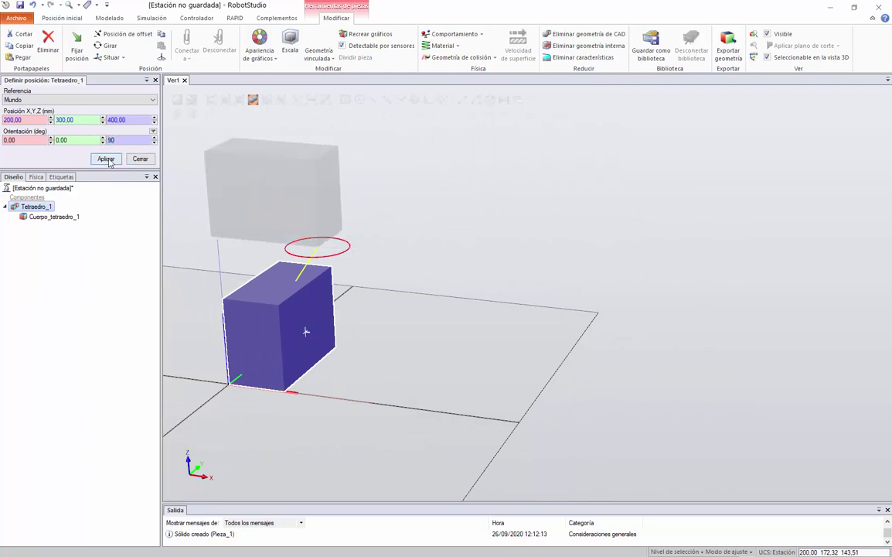
click(106, 158)
Step: Re-enter the Z position as 400 mm, inspect the placement preview and apply the new position and orientation to Tetraedro_1
ctrl+shift+drag(337, 330, 463, 238)
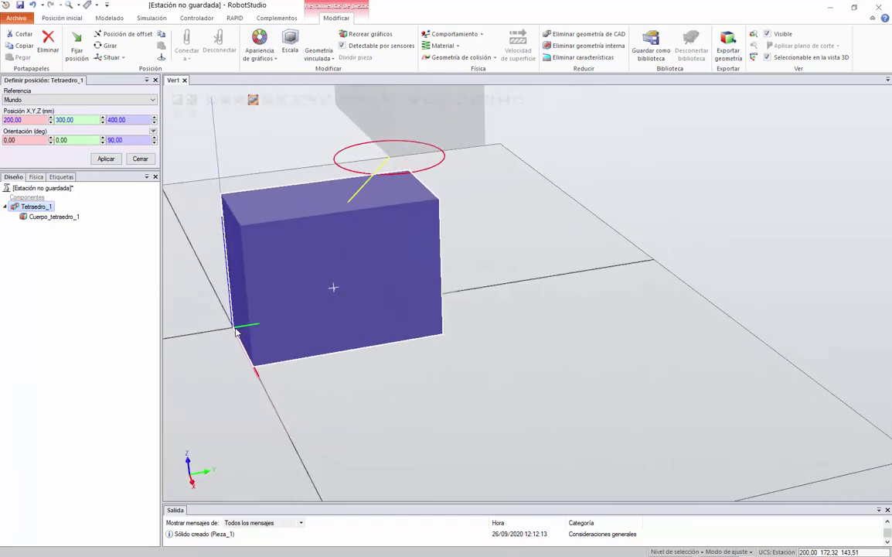
ctrl+shift+drag(241, 330, 216, 177)
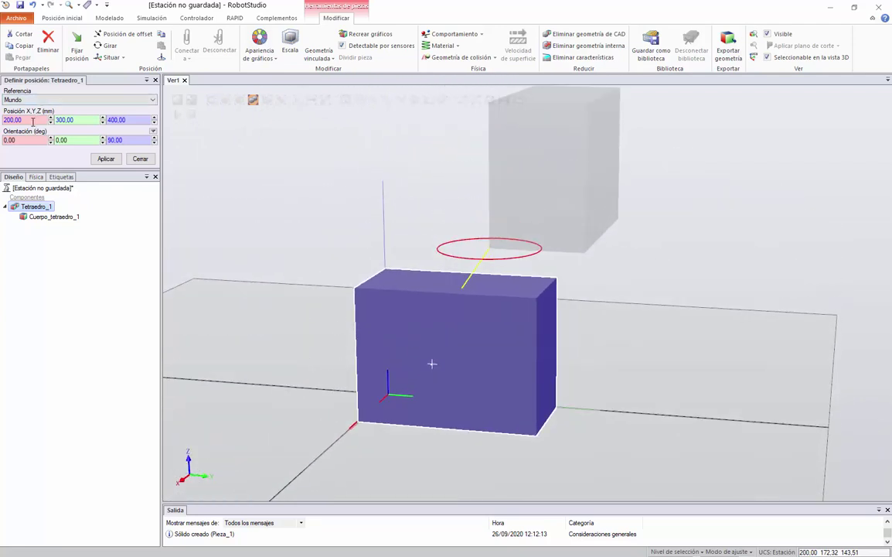
click(143, 121)
text(400)
key(Return)
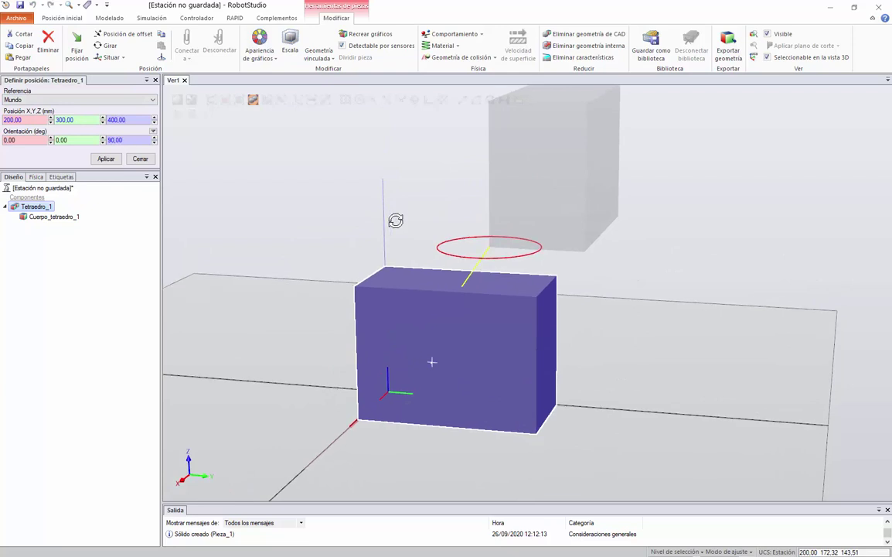
scroll(394, 219, up, 5)
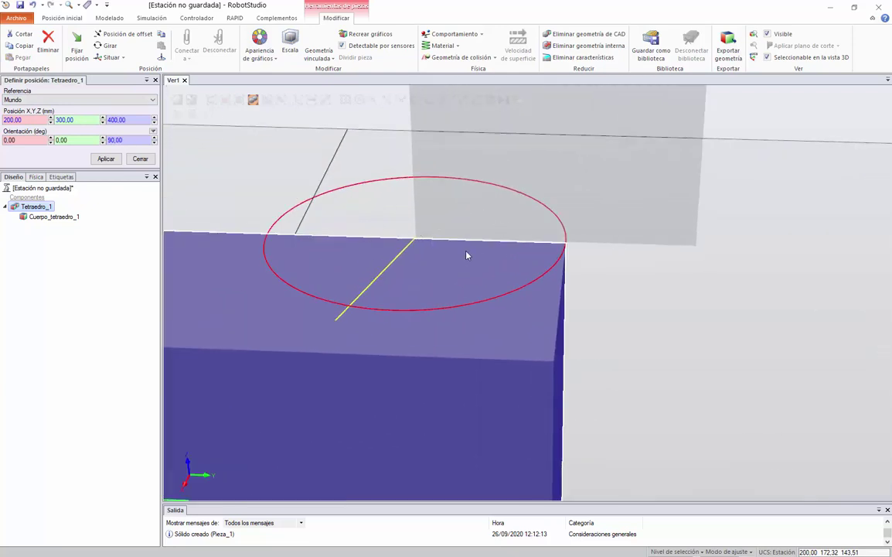
scroll(398, 247, down, 5)
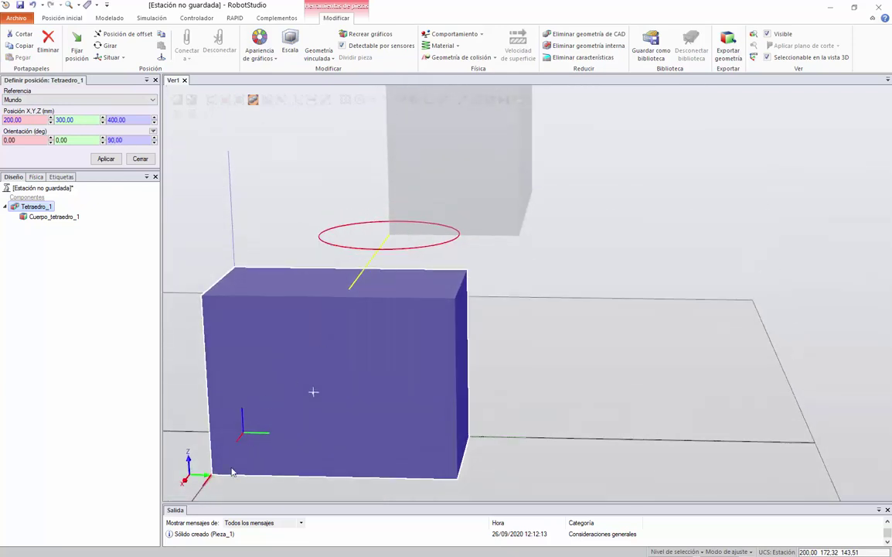
ctrl+shift+drag(411, 242, 460, 233)
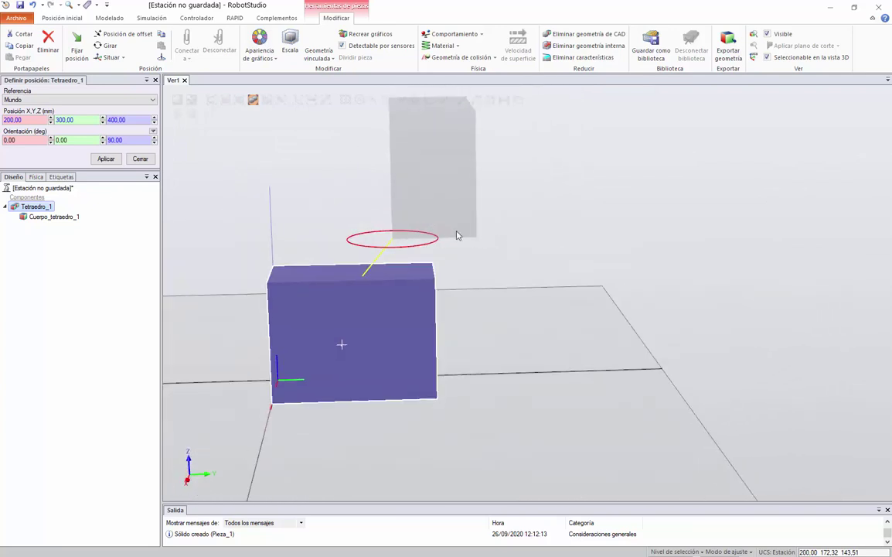
click(106, 158)
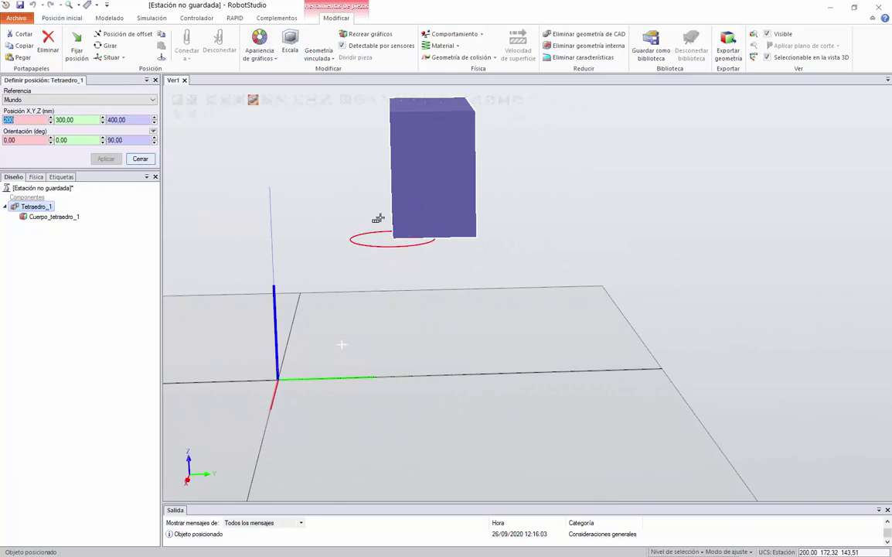
Step: Close the position form for Tetraedro_1 and inspect the box's placement in the station
ctrl+shift+drag(372, 215, 170, 186)
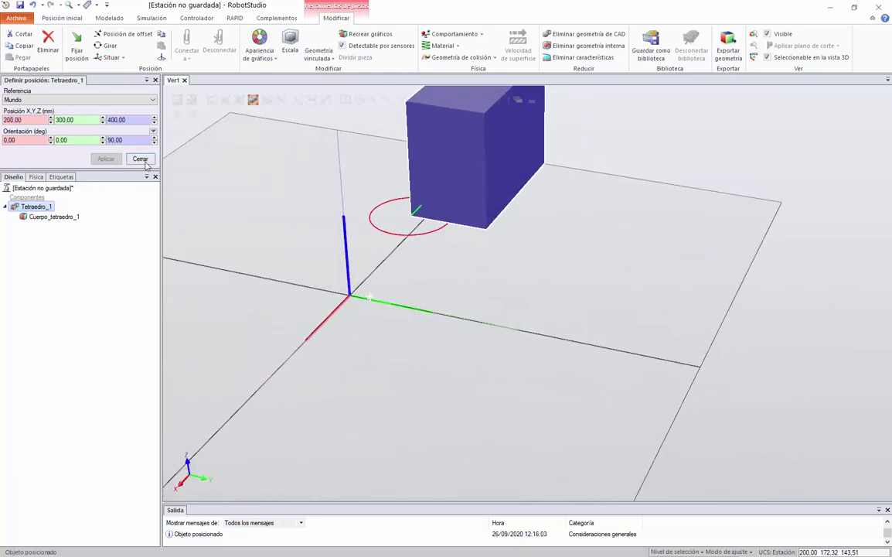
click(137, 157)
ctrl+shift+drag(414, 251, 309, 235)
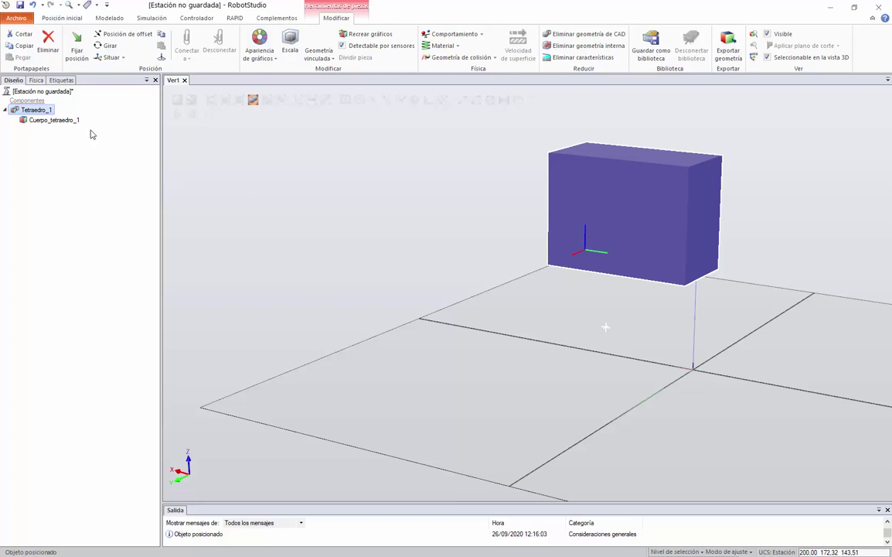
right_click(44, 114)
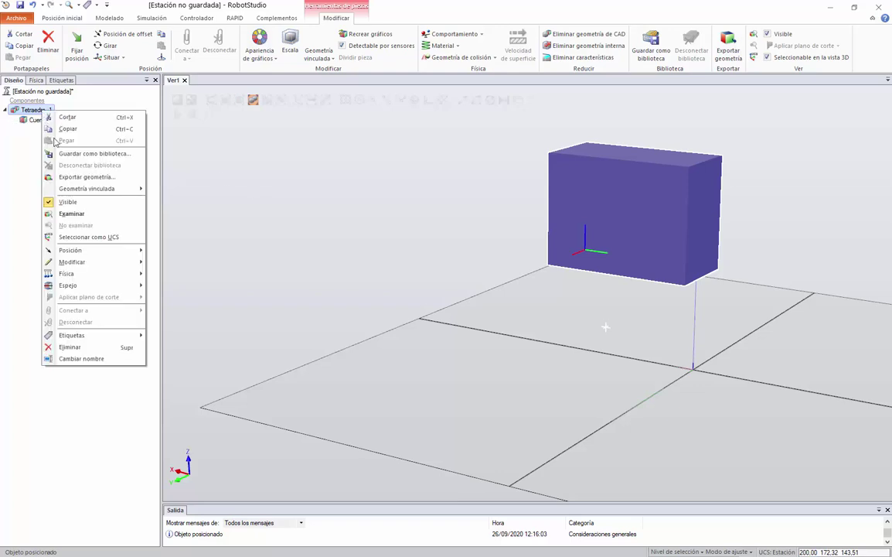
mouse_move(99, 263)
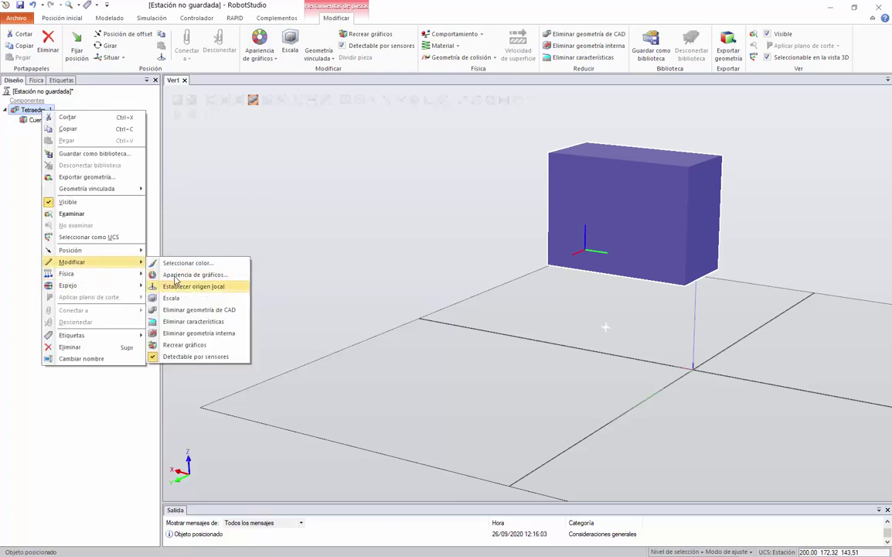
key(Escape)
key(Escape)
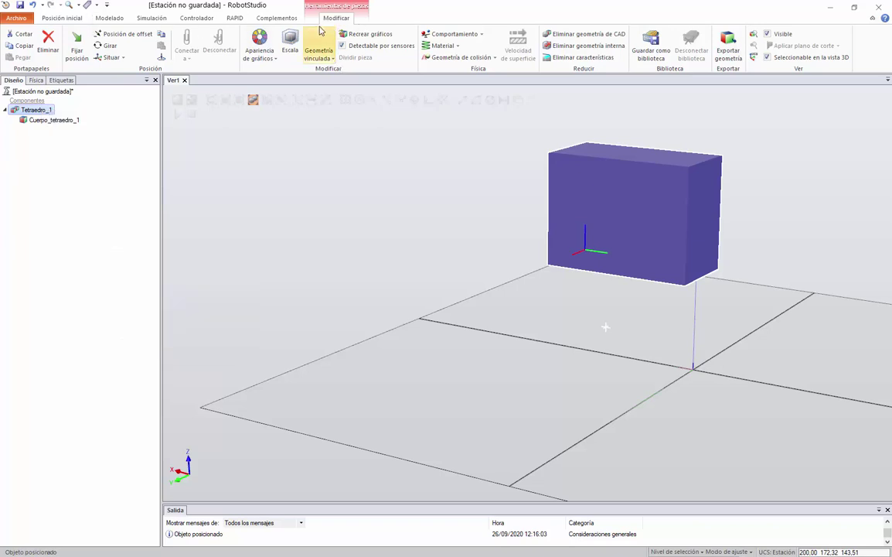
Step: Open the Establecer origen local form for Tetraedro_1, keeping Mundo as the reference
click(162, 60)
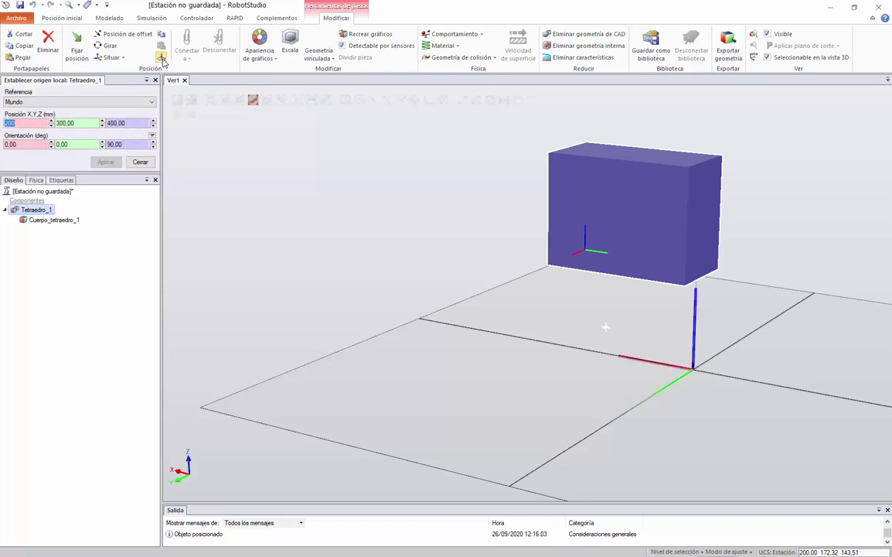
ctrl+shift+drag(553, 198, 518, 389)
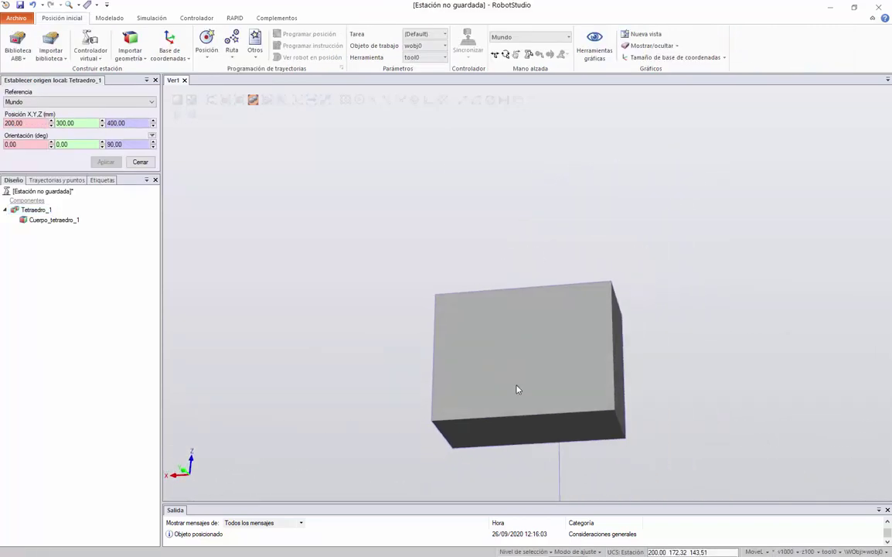
scroll(533, 429, up, 3)
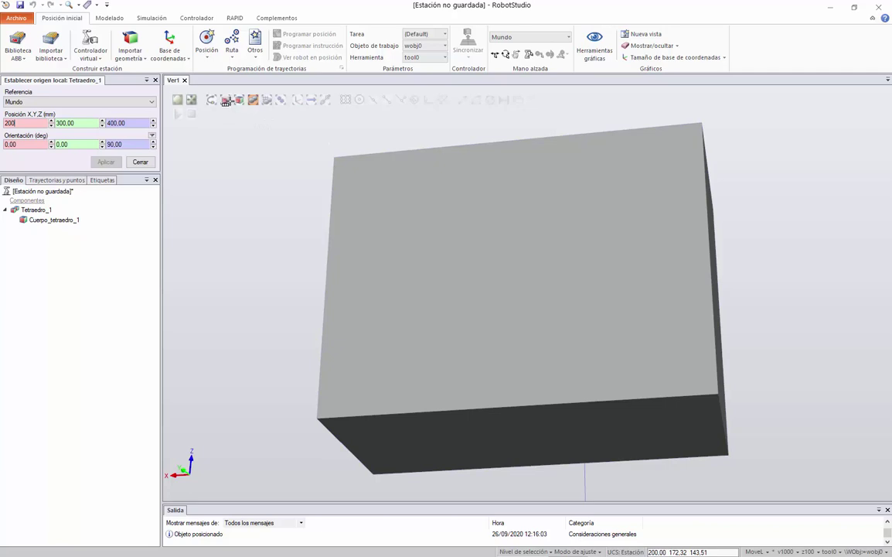
Step: Set the selection level to body and enable object snapping for picking points on the box
click(227, 100)
drag(406, 332, 475, 337)
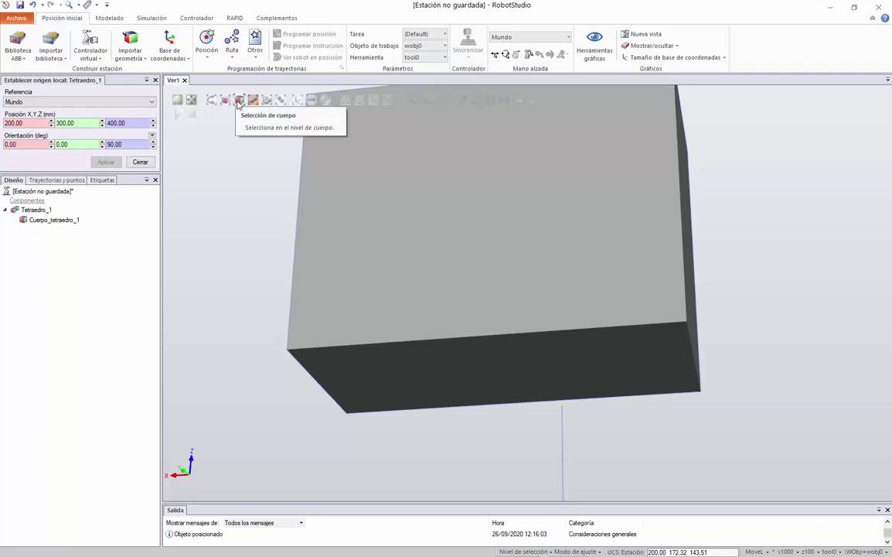
click(239, 103)
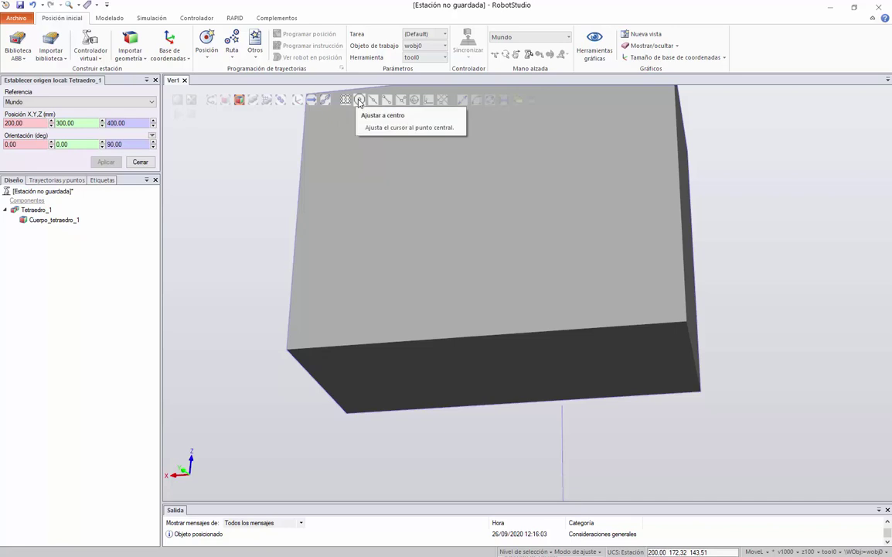
click(346, 100)
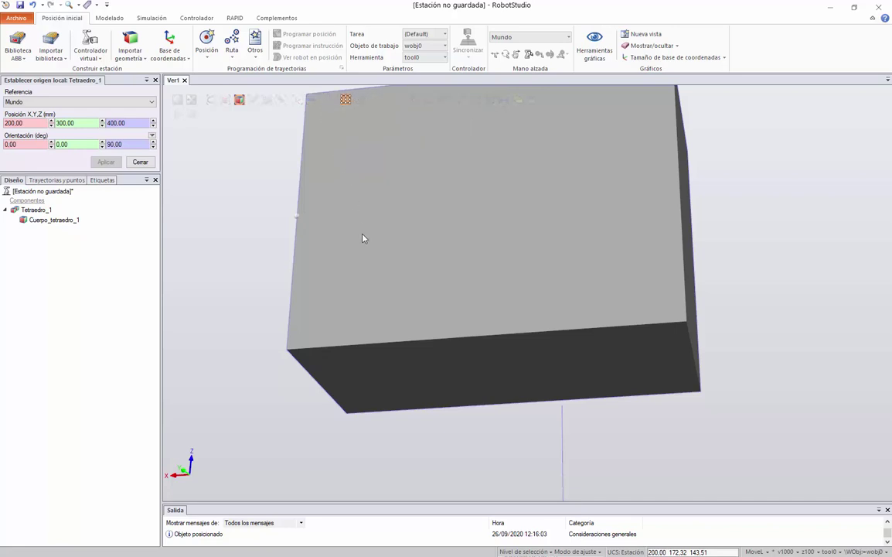
scroll(470, 342, up, 2)
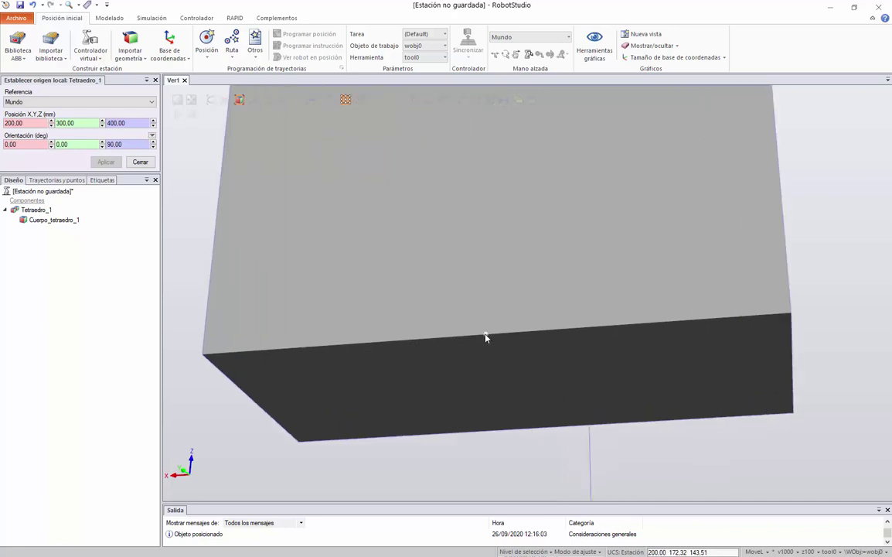
scroll(485, 337, down, 1)
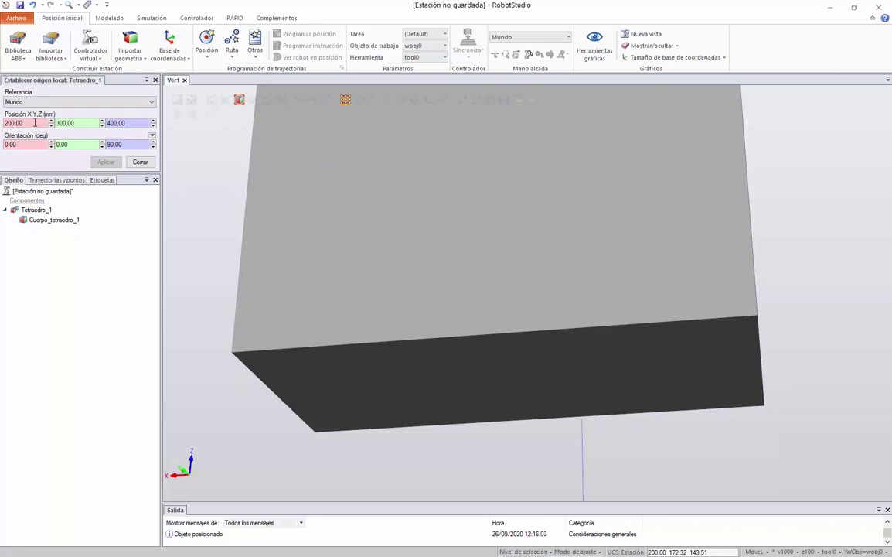
Step: Pick the centre of the box's bottom face (X 0, Y 400, Z 400 mm) as the local origin of Tetraedro_1, apply it and close the form
click(35, 122)
key(BackSpace)
key(BackSpace)
key(BackSpace)
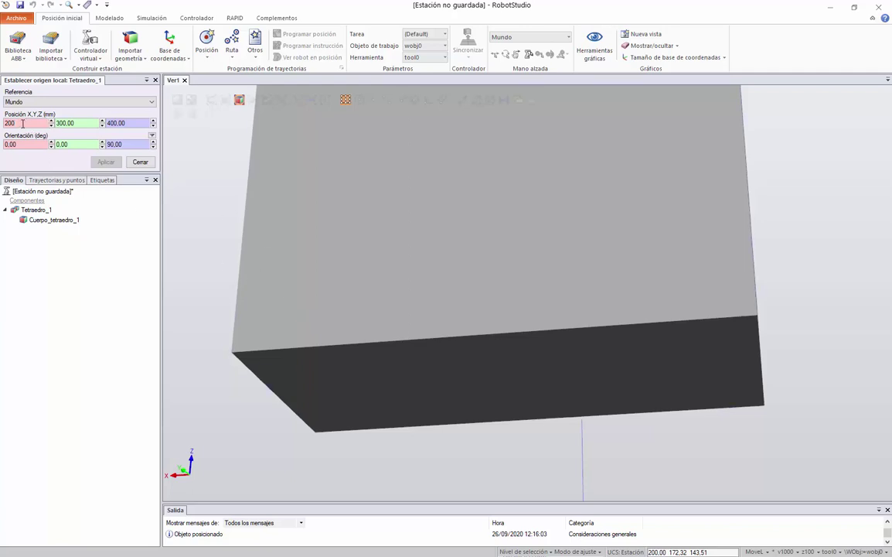
double_click(23, 123)
click(510, 379)
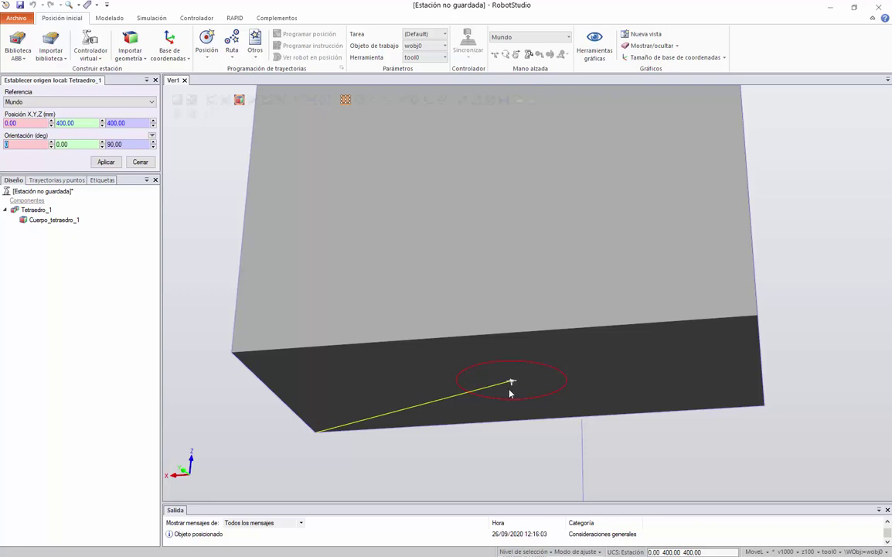
click(108, 163)
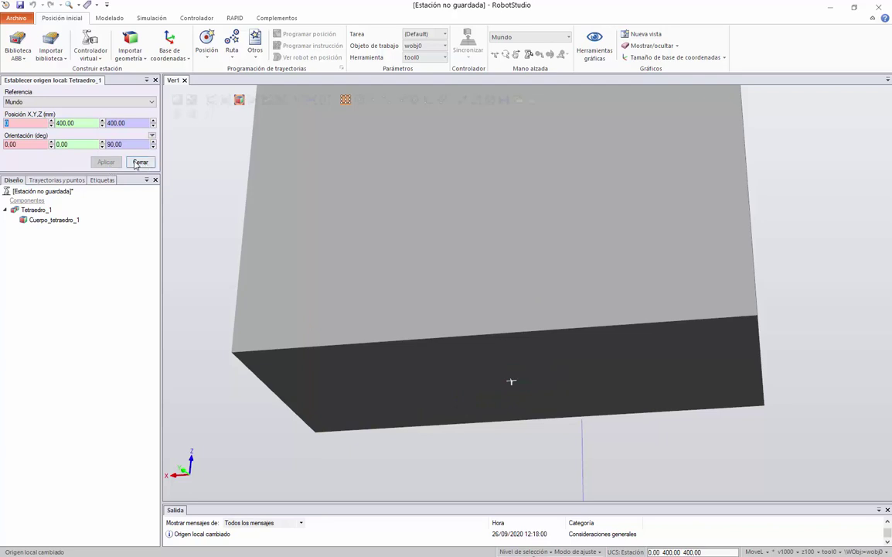
click(133, 162)
Step: Select Tetraedro_1 and examine its local origin axes from several angles
click(33, 111)
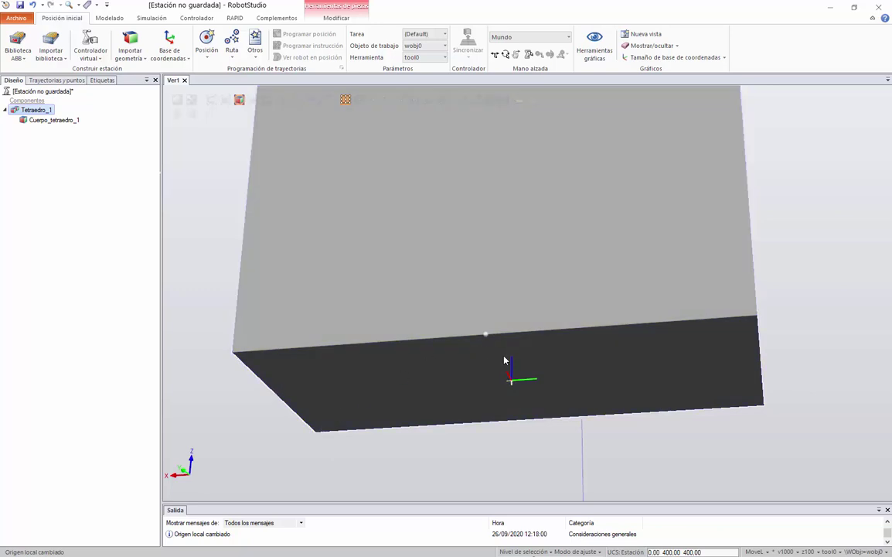
scroll(504, 360, down, 5)
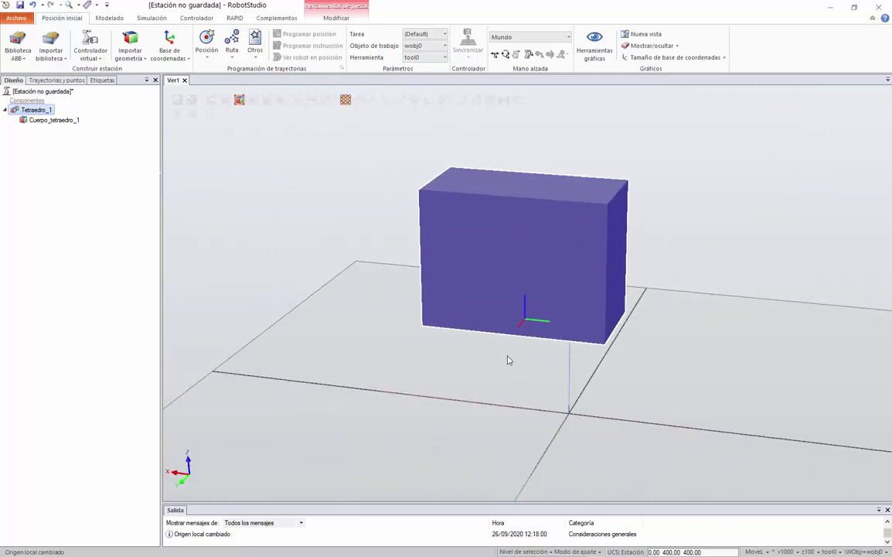
ctrl+shift+drag(508, 360, 532, 358)
ctrl+drag(336, 322, 366, 323)
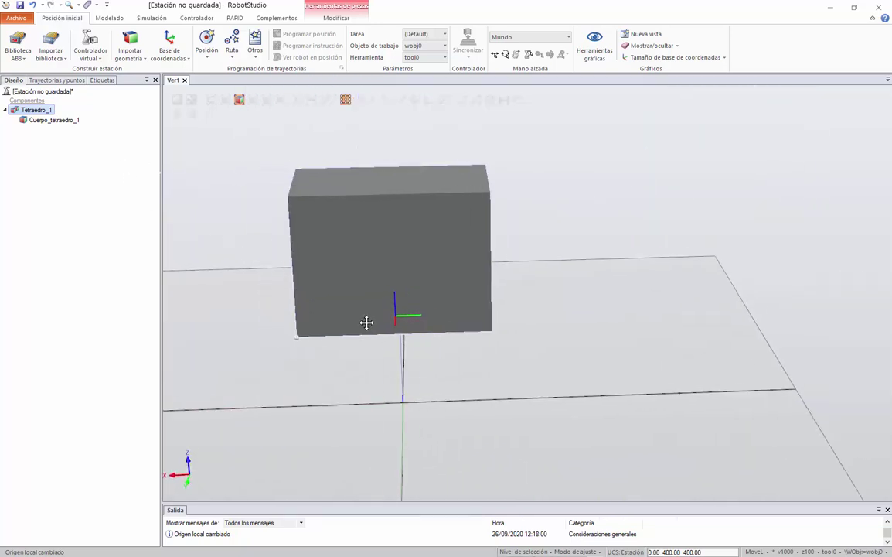
right_click(316, 286)
ctrl+drag(316, 287, 446, 308)
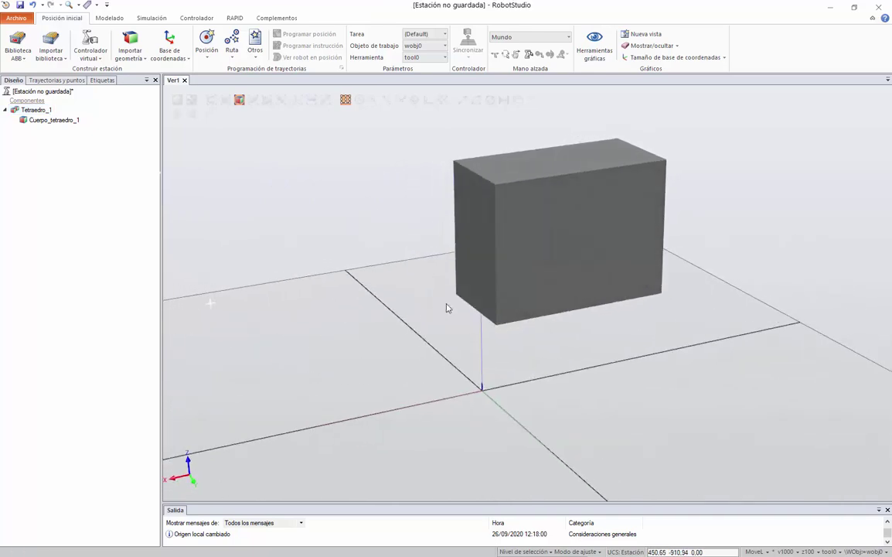
Step: Enter a position of X 0, Y 0 and Z 0 mm relative to Mundo for Tetraedro_1 and check the placement preview
click(37, 110)
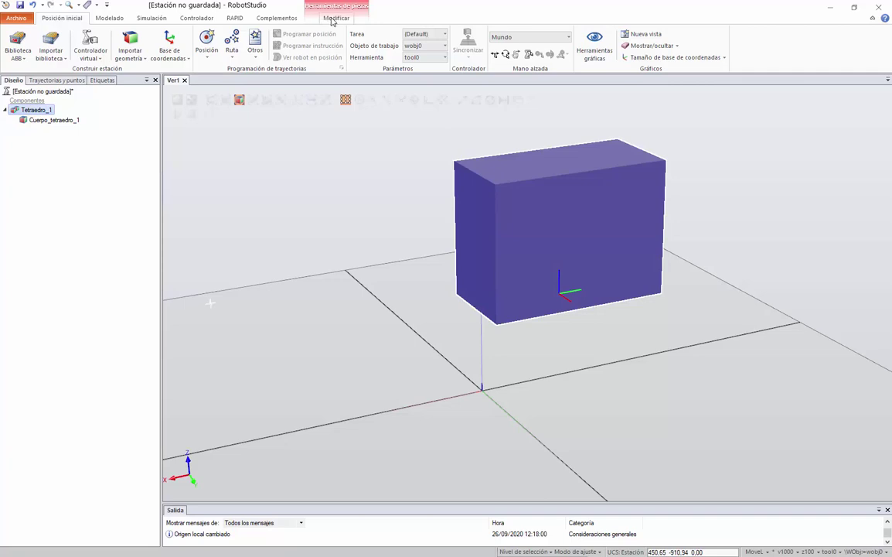
click(336, 17)
click(76, 49)
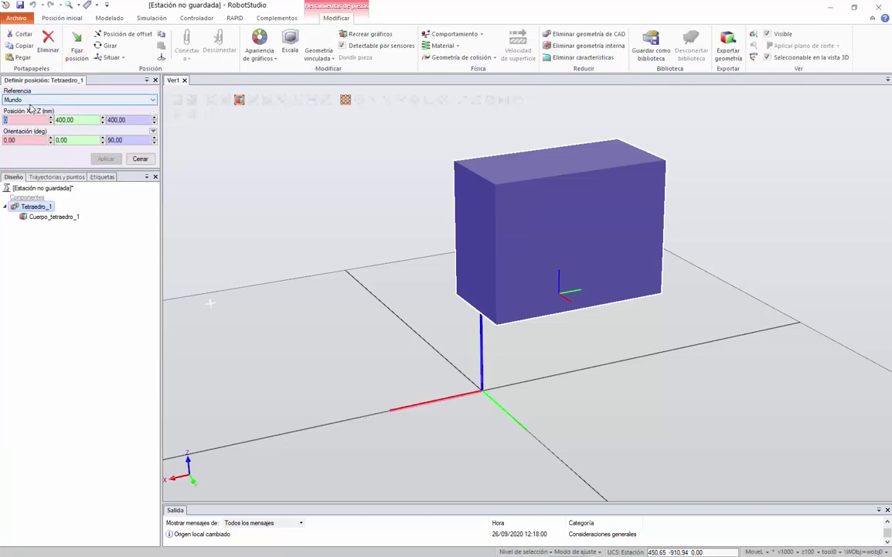
text(0)
key(Tab)
text(0)
key(Tab)
text(0)
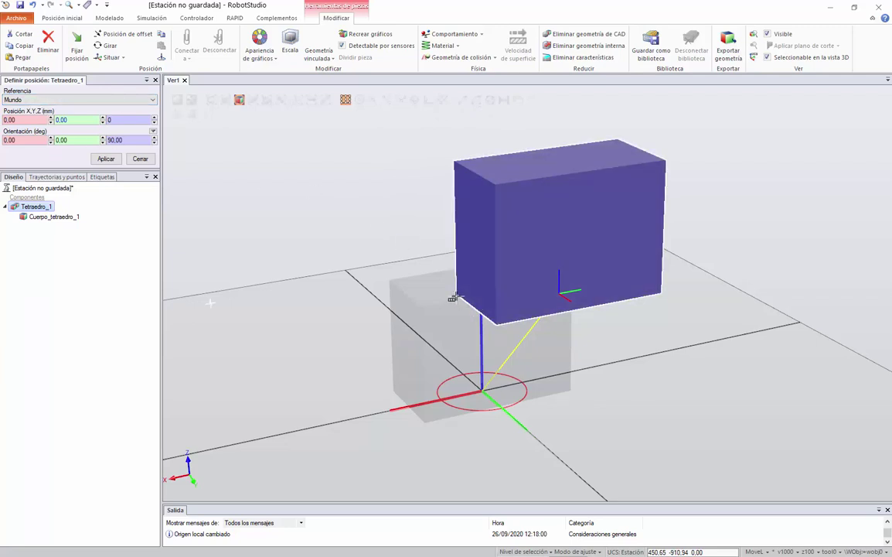
scroll(544, 253, up, 6)
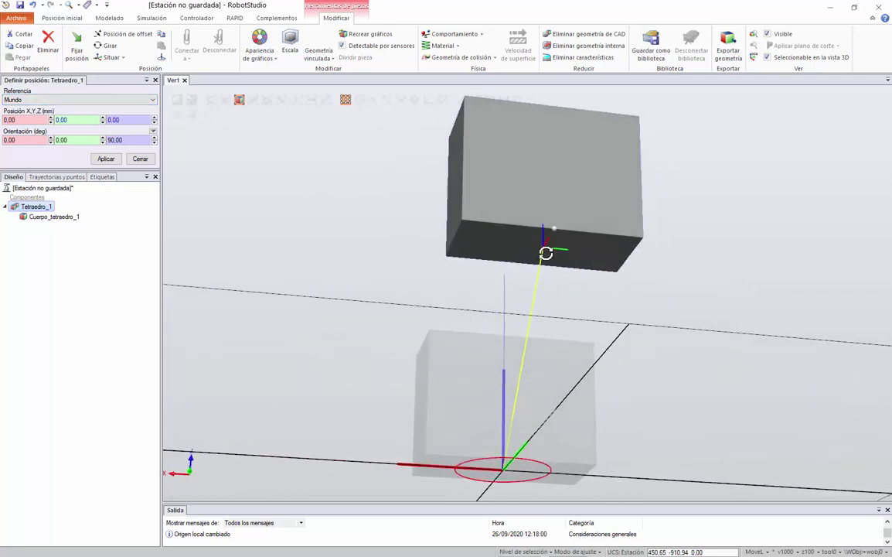
scroll(553, 253, down, 7)
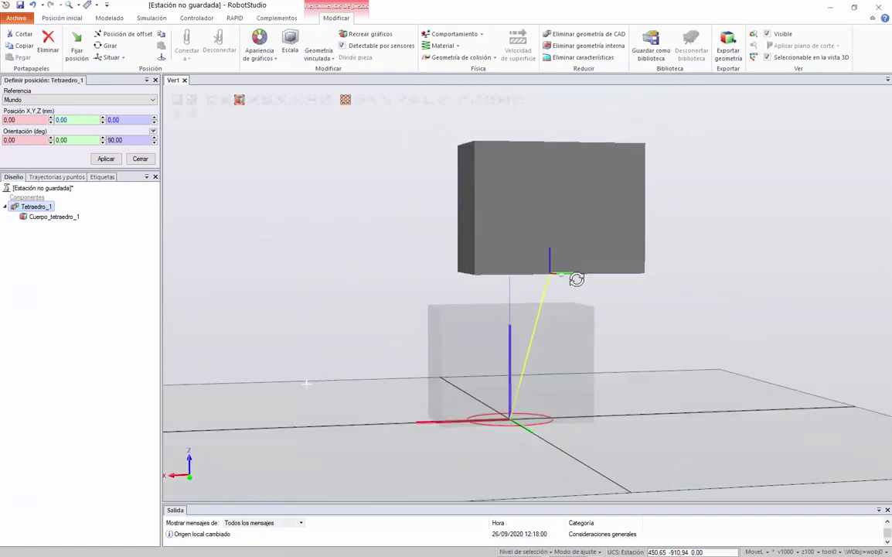
Step: Apply the entered position to Tetraedro_1, close the position form and inspect the box at the world origin
click(106, 159)
ctrl+shift+drag(681, 317, 462, 273)
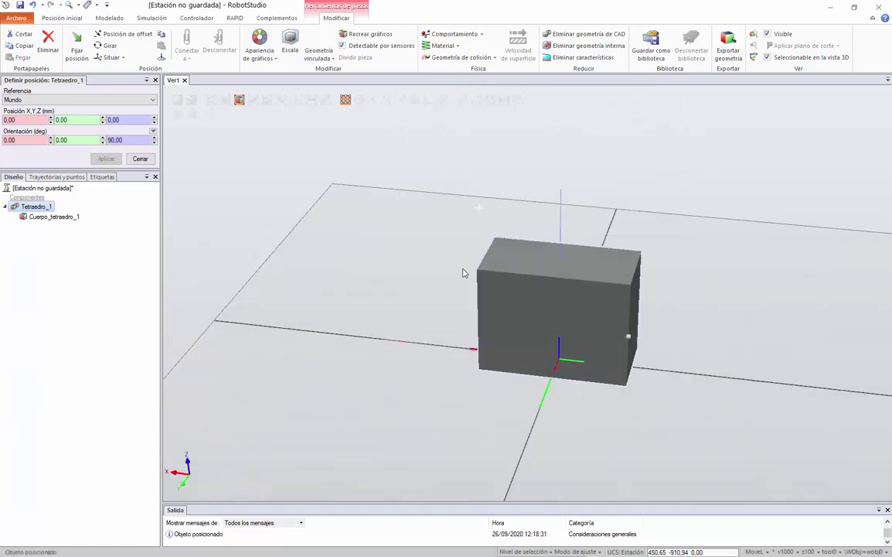
click(140, 159)
ctrl+shift+drag(374, 256, 470, 279)
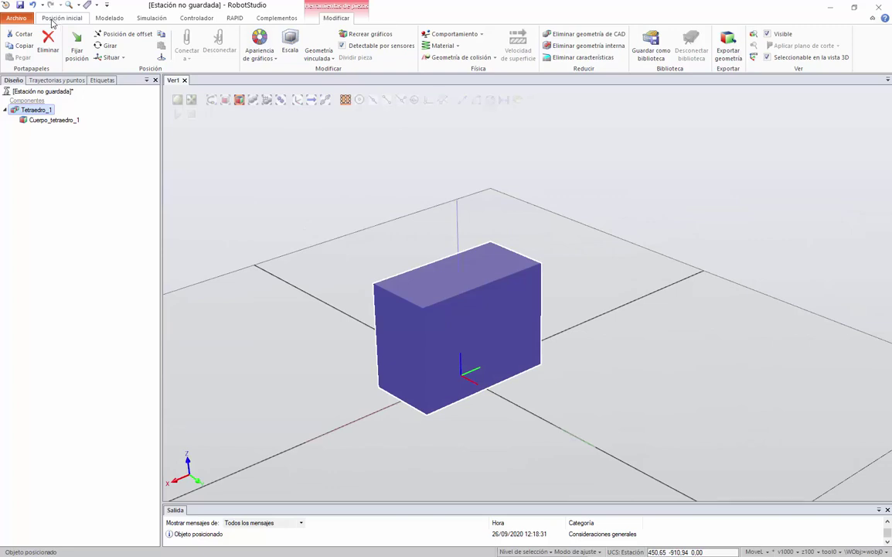
Step: Move Tetraedro_1 freehand in the Mundo frame, well away from the world origin, and deselect it
click(60, 17)
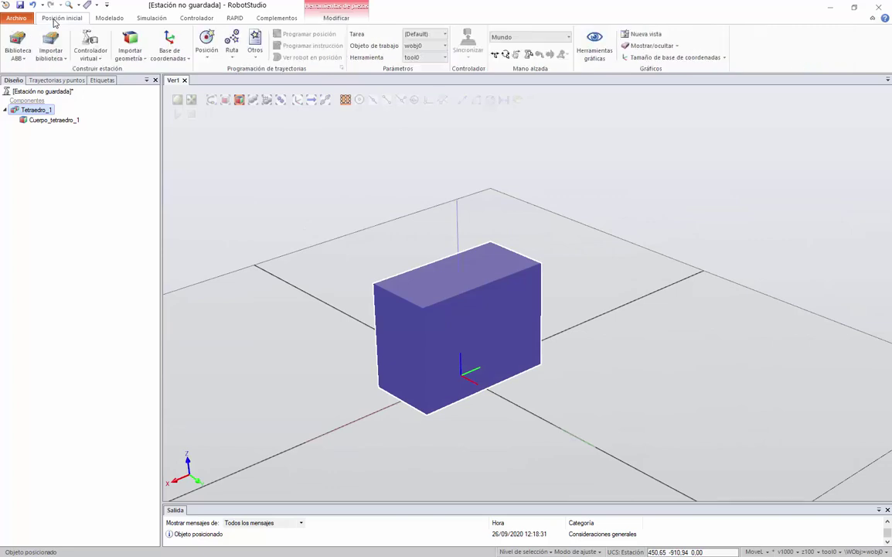
click(495, 54)
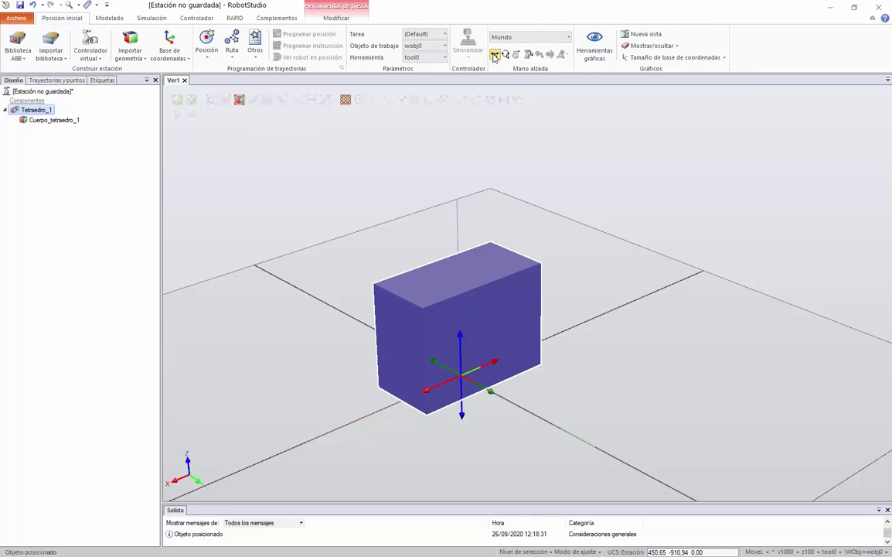
mouse_move(493, 366)
mouse_down()
mouse_move(639, 310)
mouse_move(719, 372)
mouse_move(796, 404)
mouse_move(692, 368)
mouse_up()
click(601, 358)
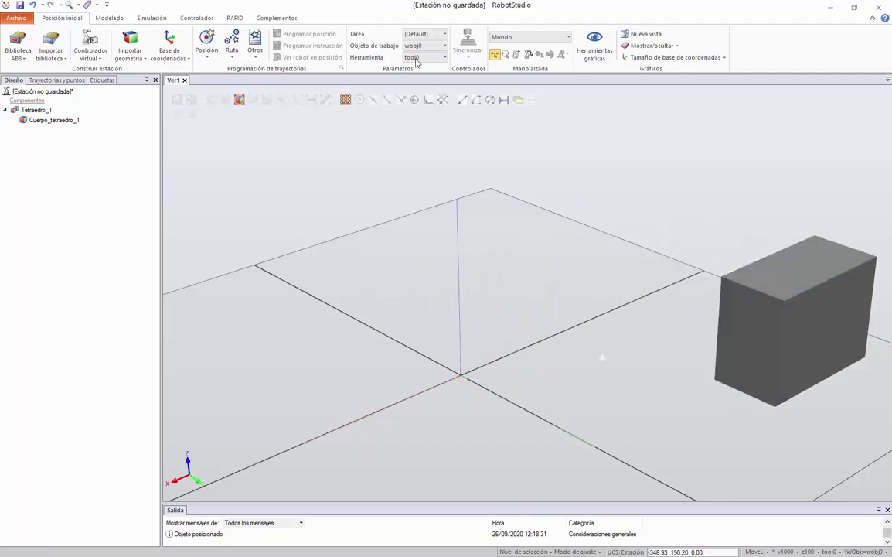
Step: Open the Crear tetraedro form for a second solid box, keeping World as the reference
click(109, 19)
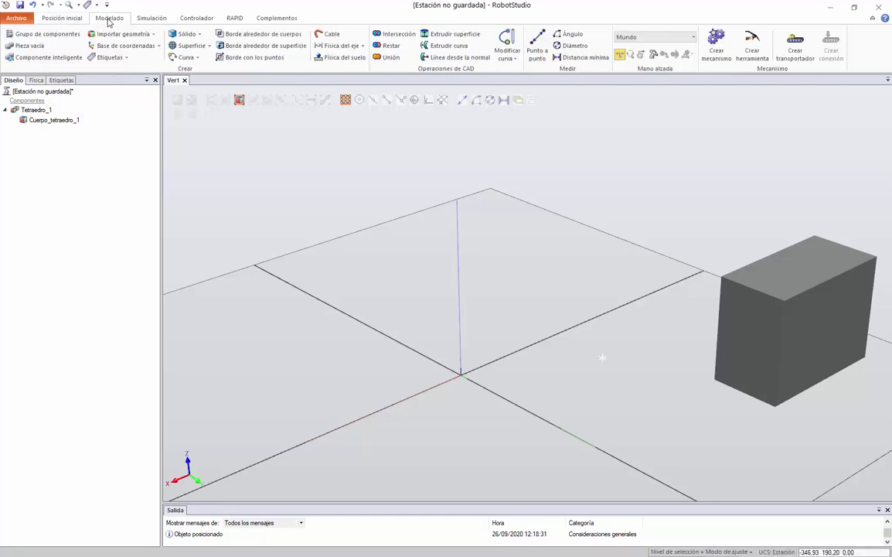
click(187, 34)
click(212, 55)
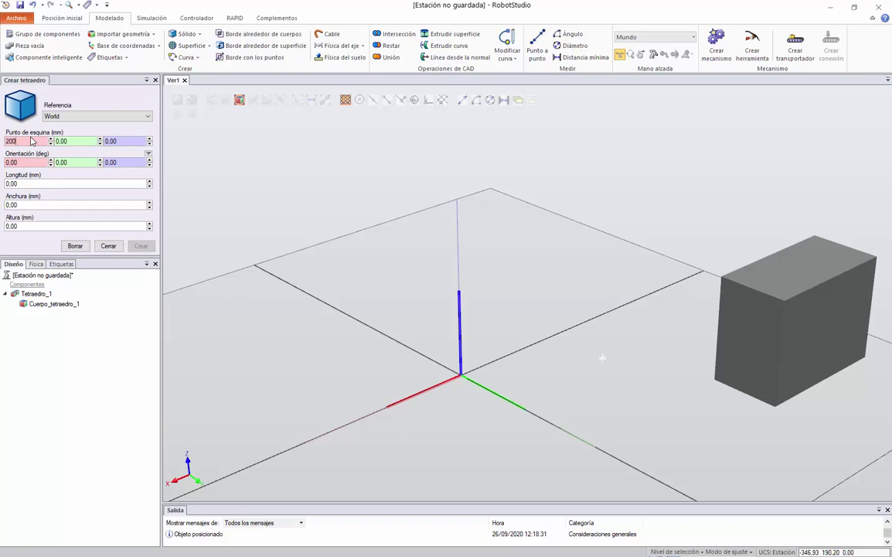
click(32, 140)
text(200)
key(Tab)
text(300)
key(Tab)
text(400)
click(3, 138)
key(ctrl+z)
key(ctrl+z)
click(24, 139)
key(Tab)
Step: Set the new box's length to 200 mm, width to 300 mm and height to 400 mm
click(30, 184)
text(200)
key(Tab)
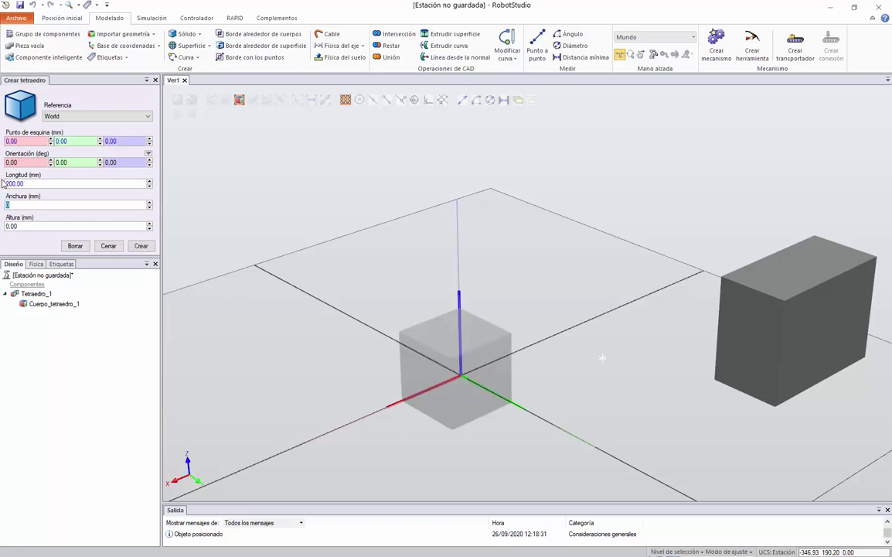
text(300)
key(Tab)
text(400)
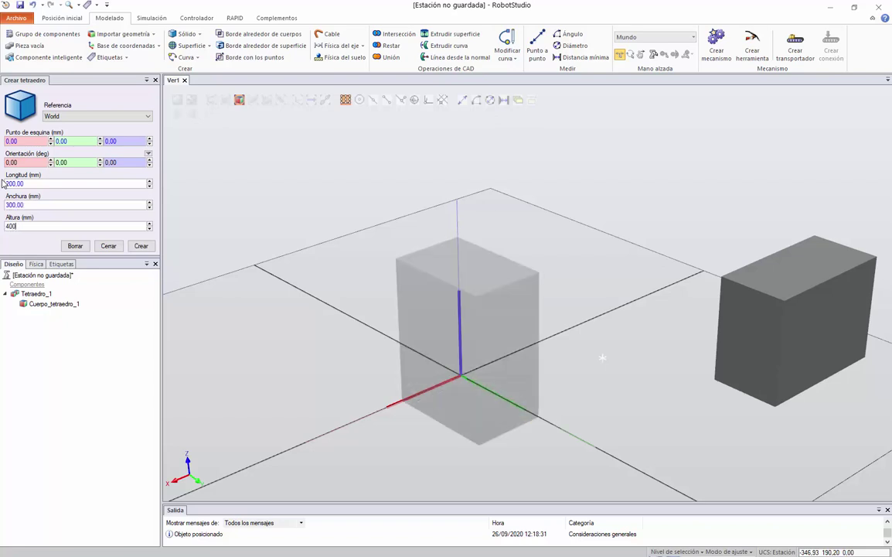
Step: Try the new box's corner point at X -100 mm and Y -300 mm
click(8, 140)
text(-100)
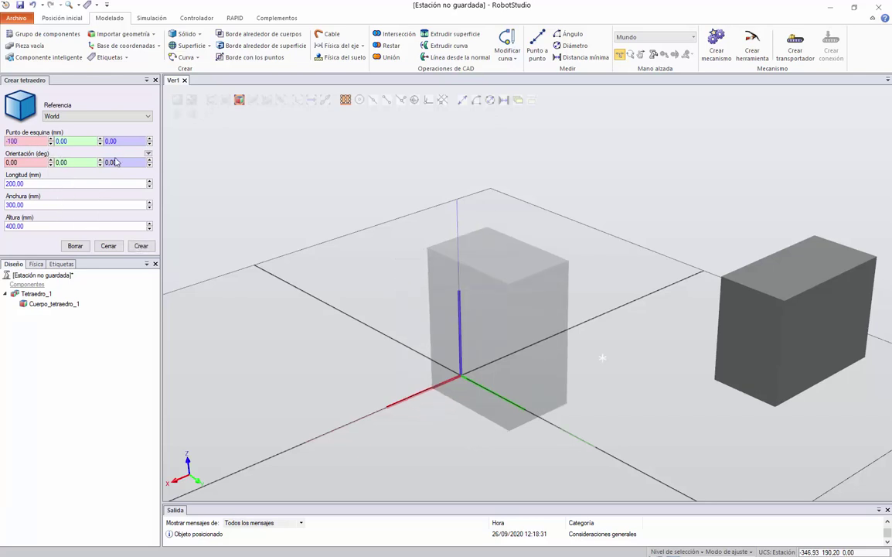
key(Tab)
text(-300)
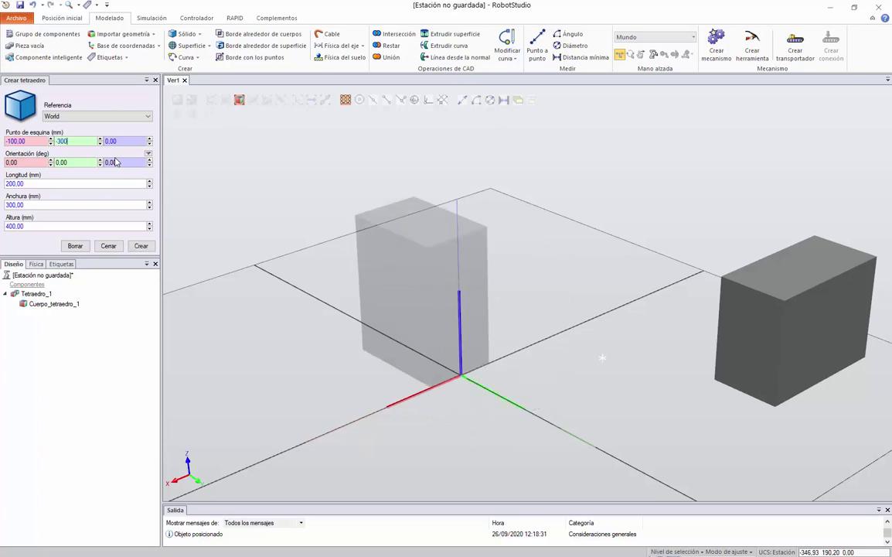
key(Tab)
Step: Set the new box's corner point to X -500, Y -600 and Z 100 mm
drag(44, 141, 3, 135)
text(-500)
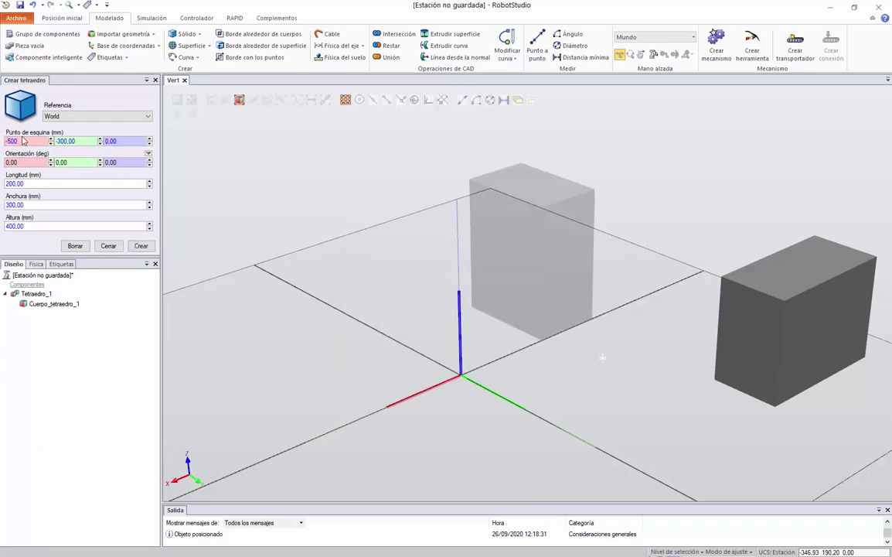
double_click(79, 141)
text(600)
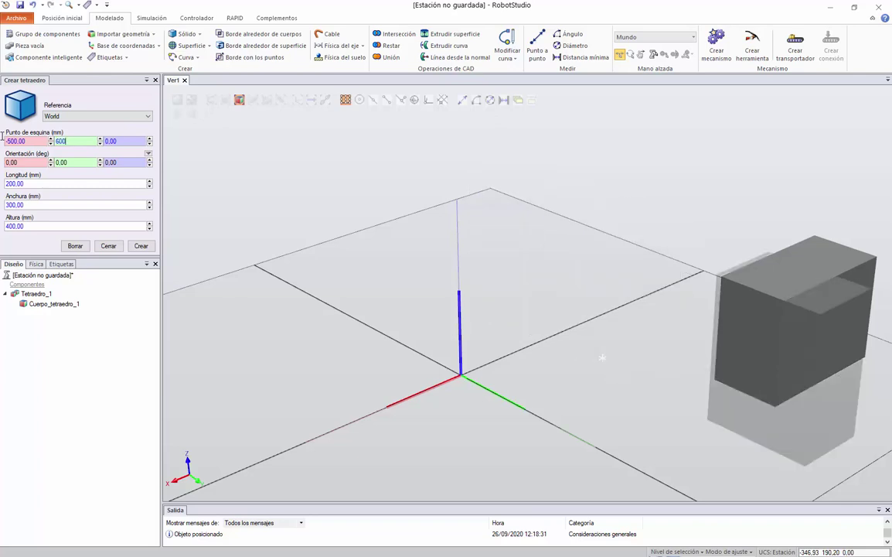
key(BackSpace)
key(BackSpace)
key(BackSpace)
text(-600)
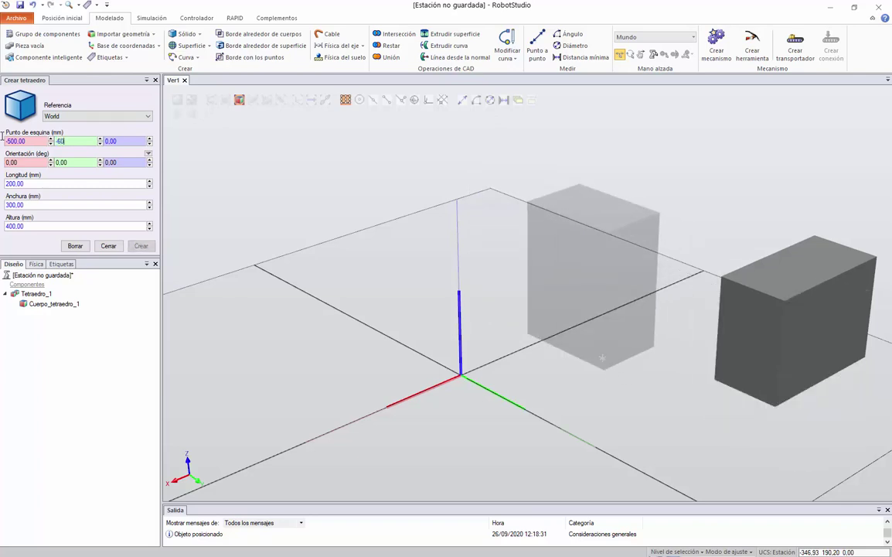
key(Tab)
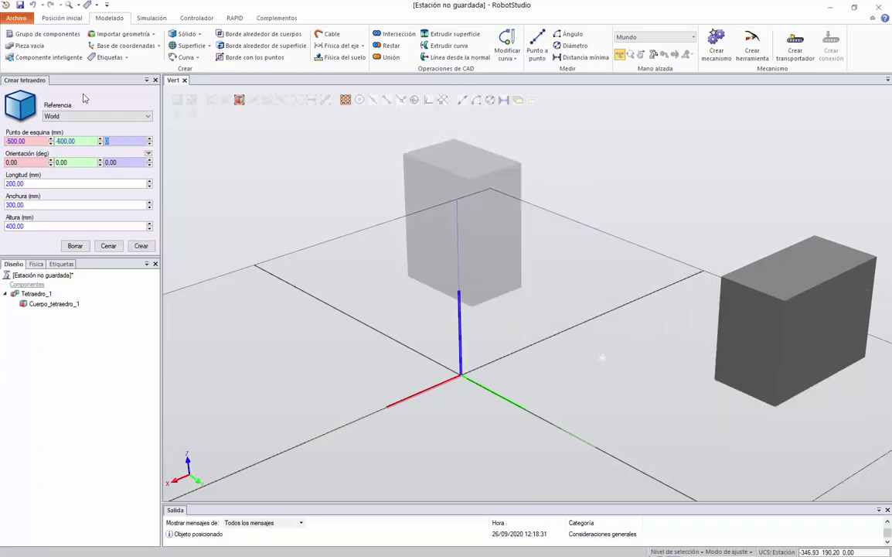
text(100)
Step: Create the 200 x 300 x 400 mm box from the entered values, close the form and deselect it
ctrl+shift+drag(386, 260, 122, 281)
click(146, 249)
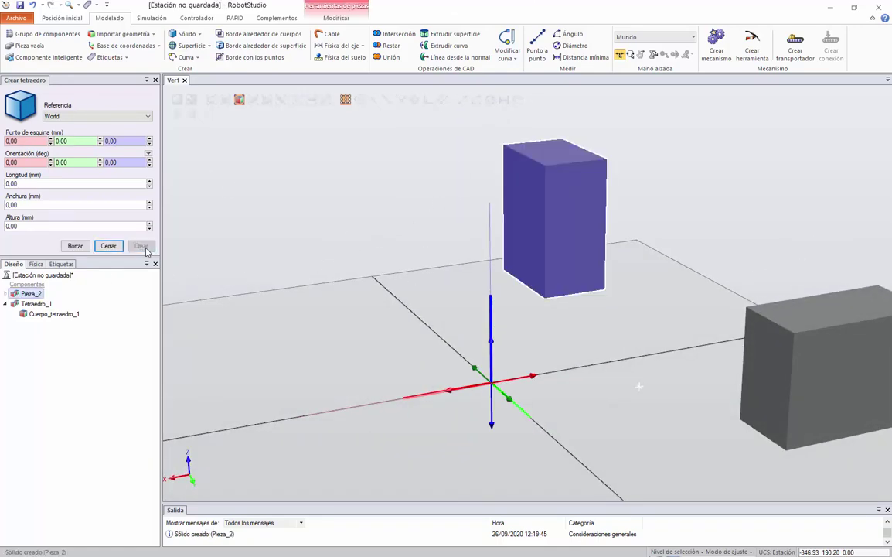
ctrl+shift+drag(325, 288, 353, 307)
click(108, 246)
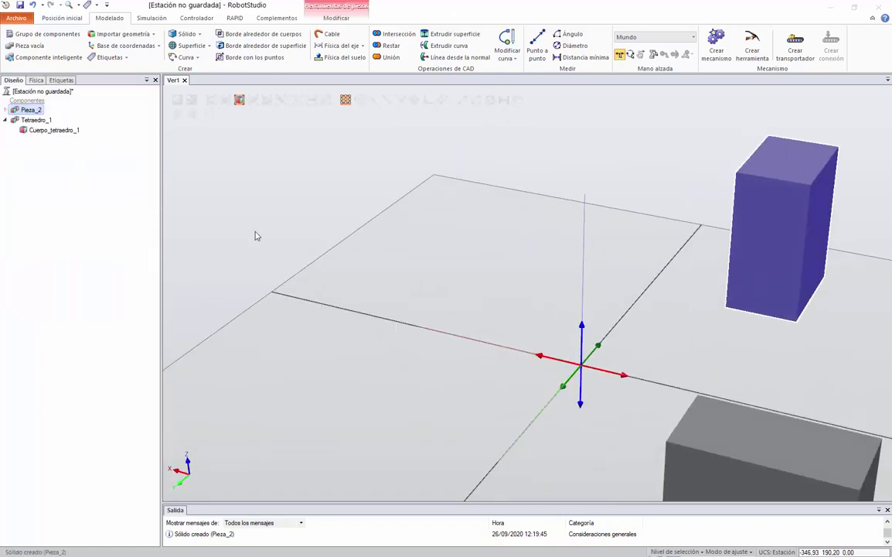
click(39, 273)
Step: Inspect both boxes relative to the world origin, turn off freehand movement and select Pieza_2
ctrl+shift+drag(553, 255, 611, 255)
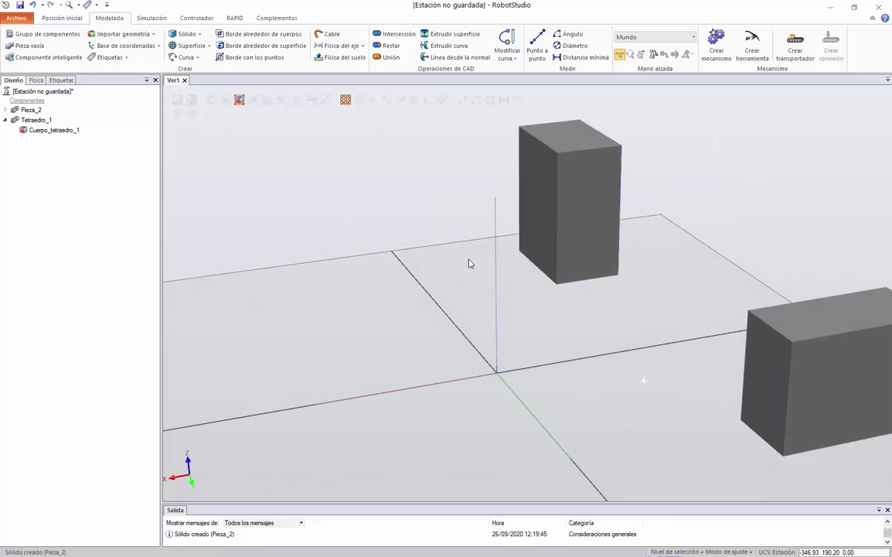
ctrl+shift+drag(470, 261, 433, 285)
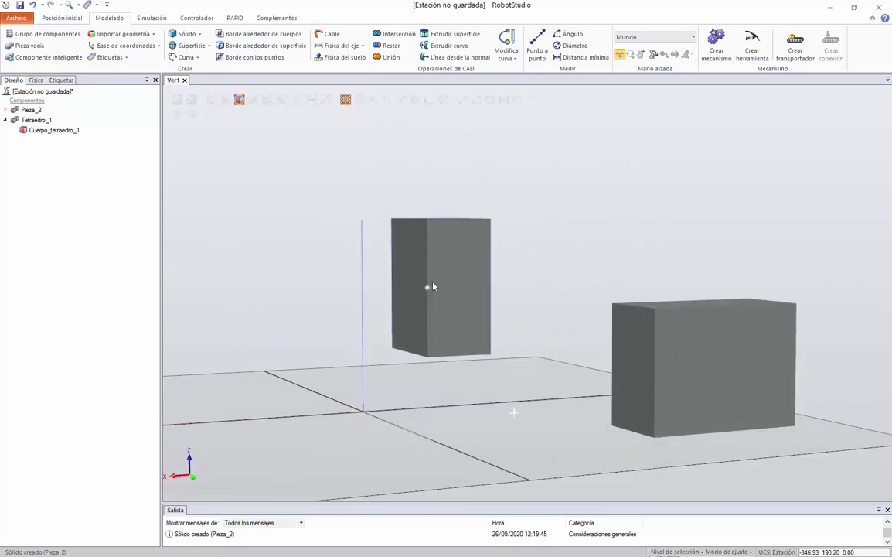
ctrl+shift+drag(538, 335, 503, 274)
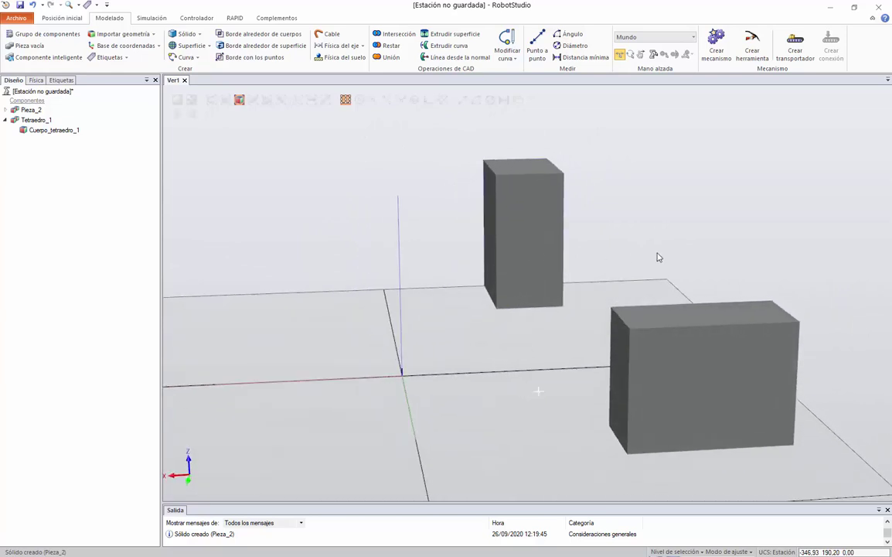
ctrl+shift+drag(673, 230, 585, 211)
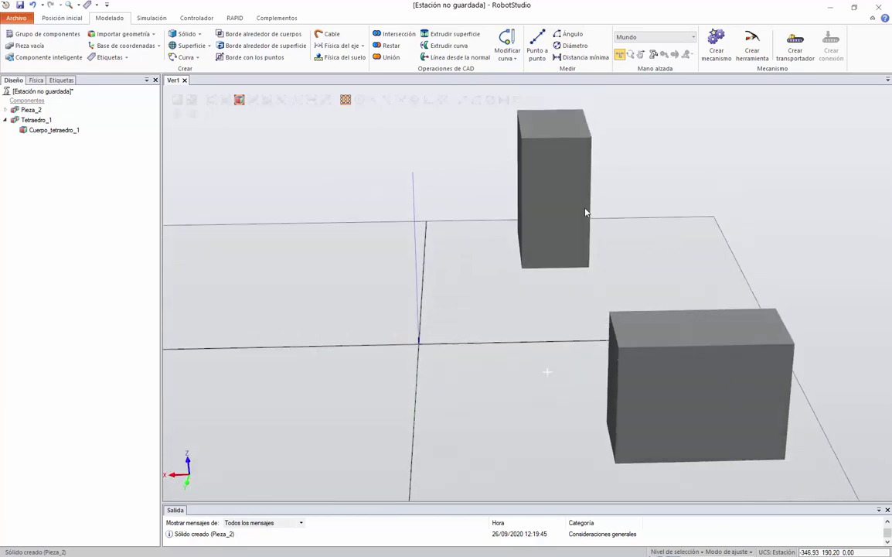
click(37, 113)
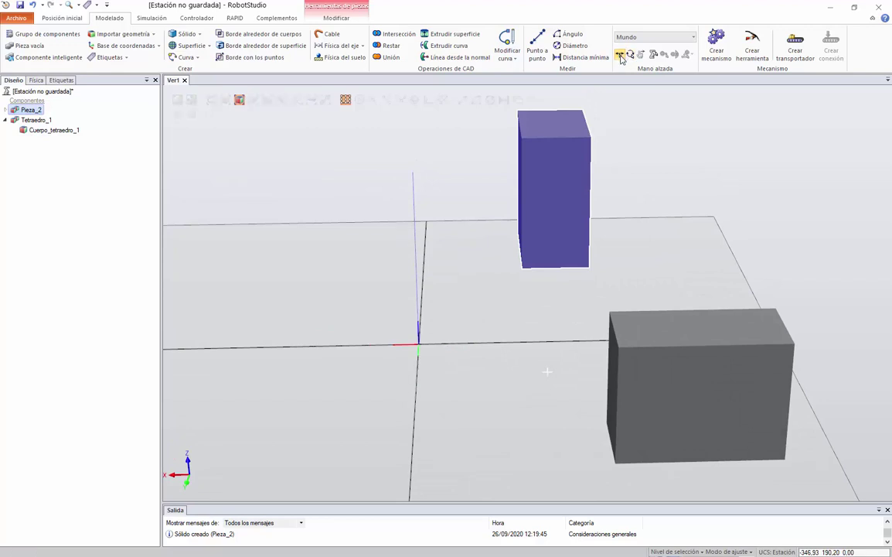
ctrl+shift+drag(537, 208, 526, 231)
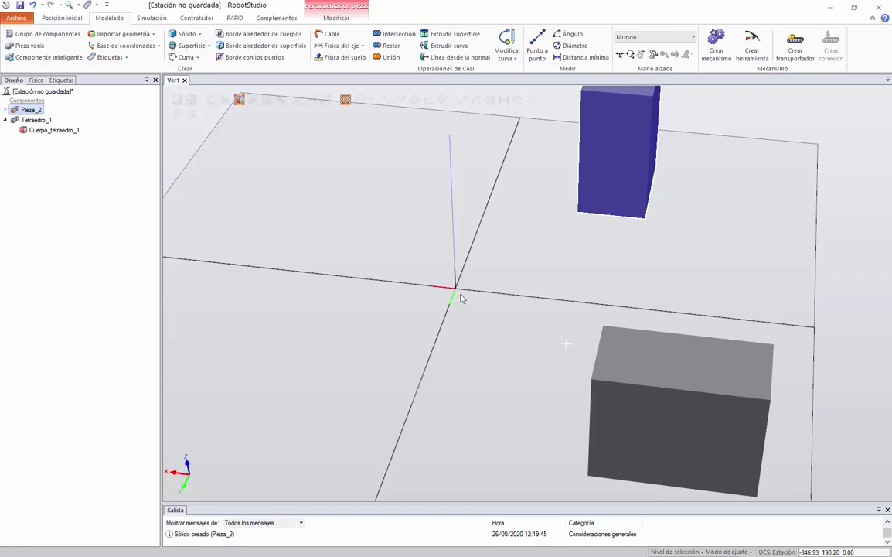
ctrl+shift+drag(598, 193, 584, 239)
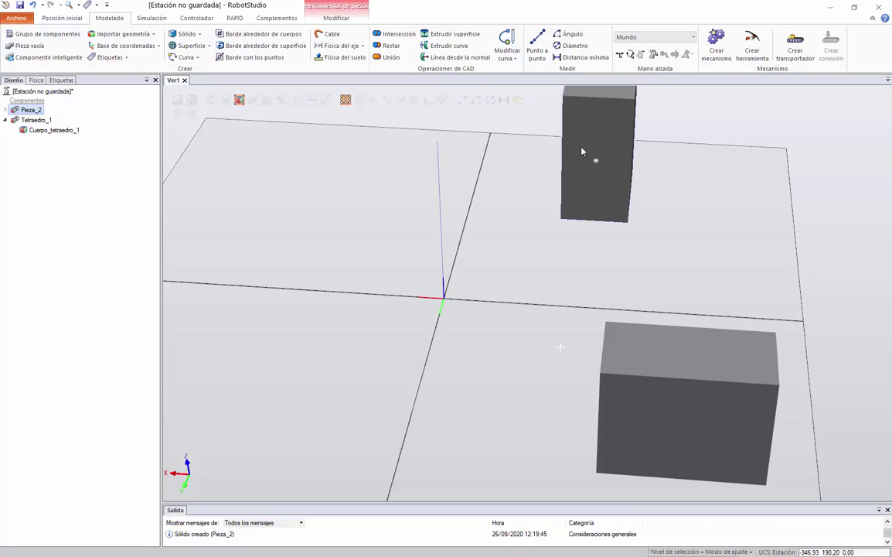
click(568, 154)
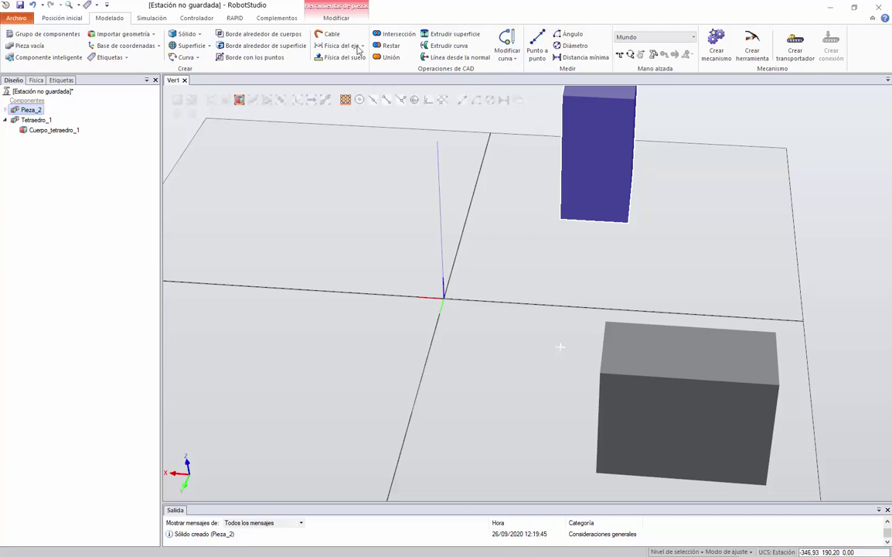
Step: Try to position Pieza_2 at the upper corner of Tetraedro_1 nearest the world origin, using the Mundo reference
click(337, 18)
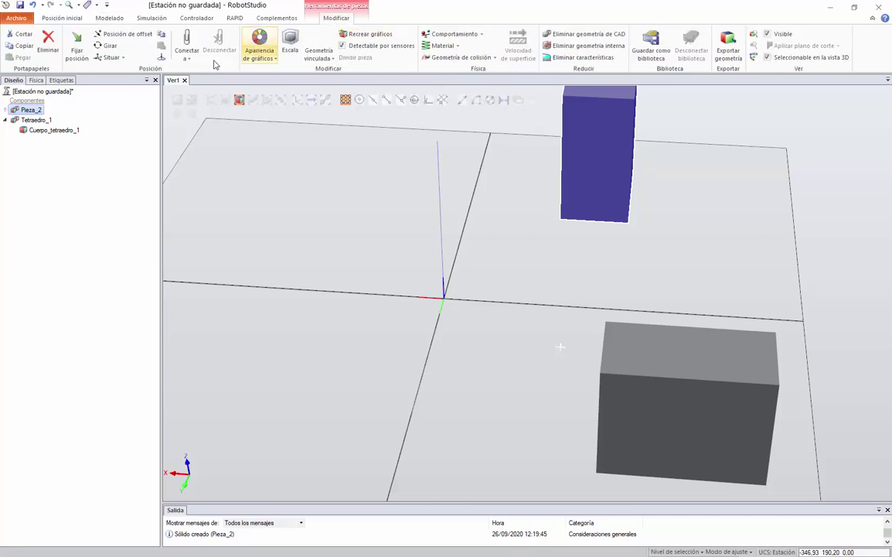
click(77, 53)
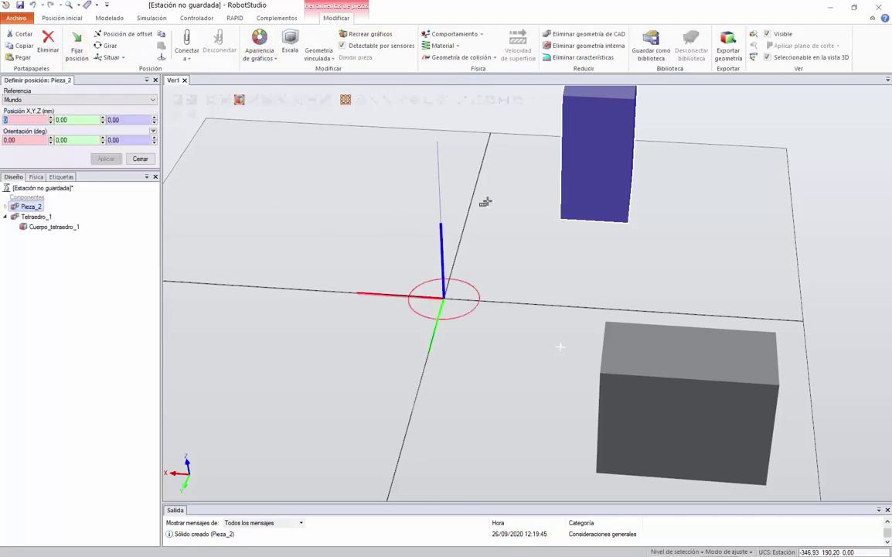
click(607, 325)
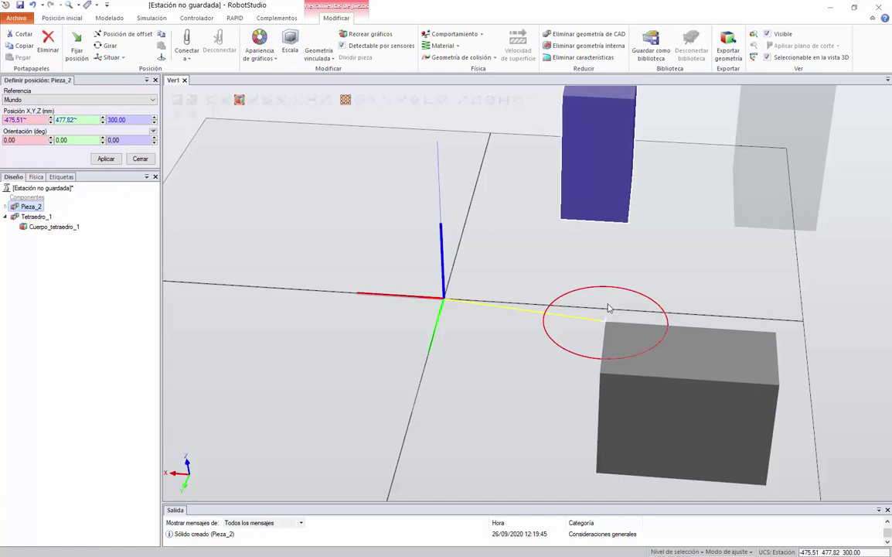
ctrl+shift+drag(698, 353, 654, 286)
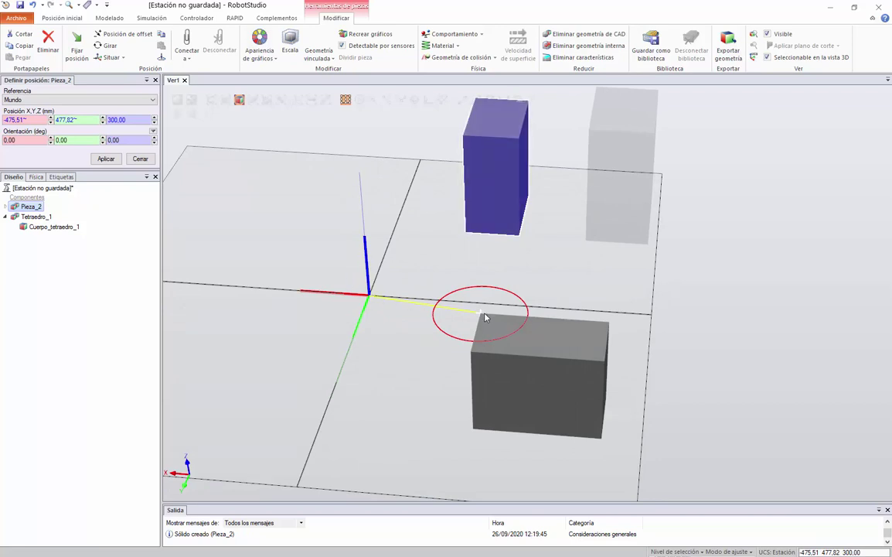
ctrl+shift+drag(537, 253, 472, 259)
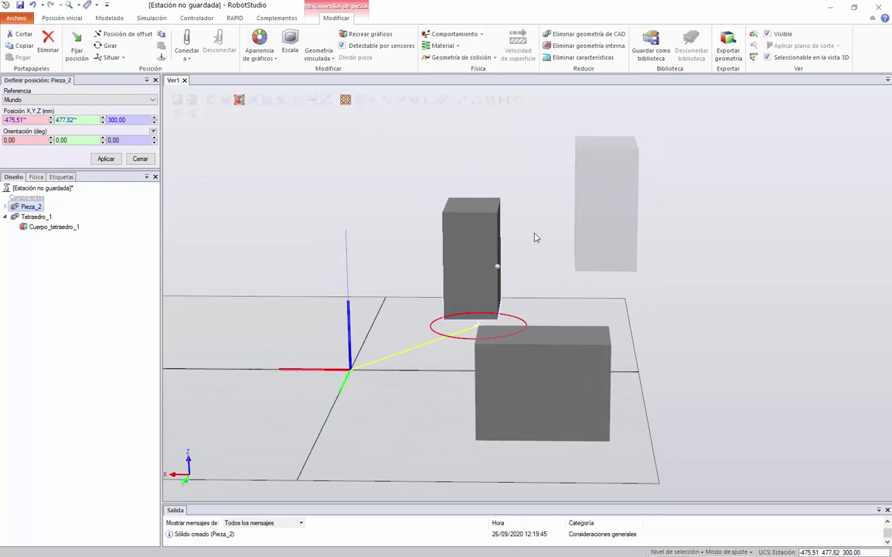
click(140, 159)
Step: Set Pieza_2's local origin at its bottom corner at X -300, Y -300, Z 100 mm in the Mundo reference and close the form
ctrl+shift+drag(225, 189, 380, 242)
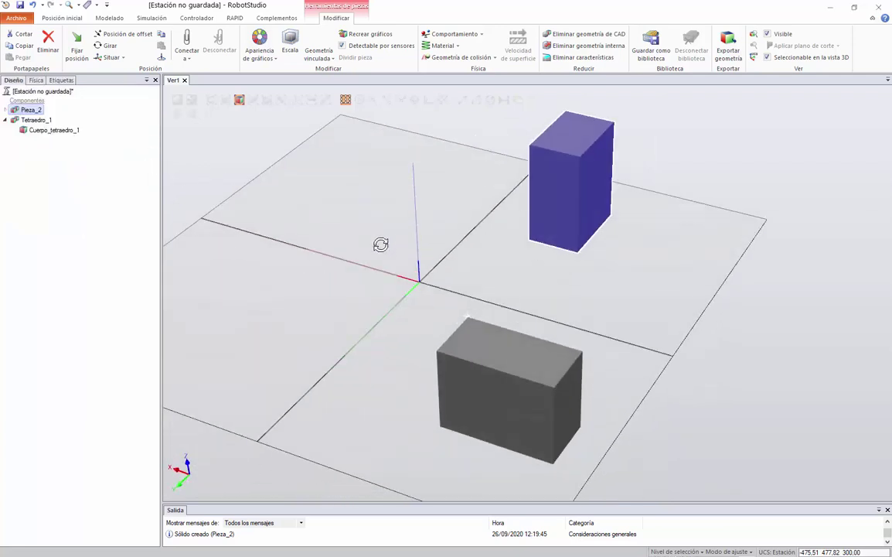
scroll(546, 223, up, 5)
ctrl+shift+drag(546, 224, 464, 207)
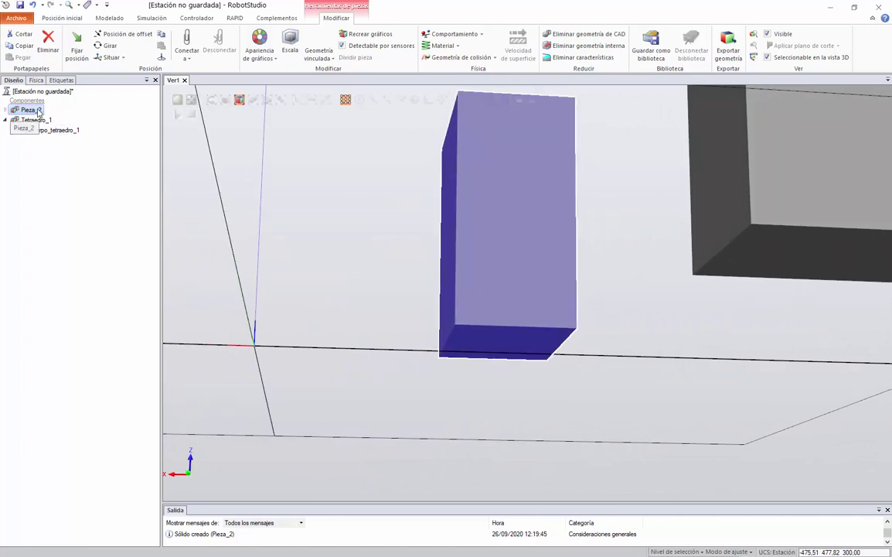
click(160, 46)
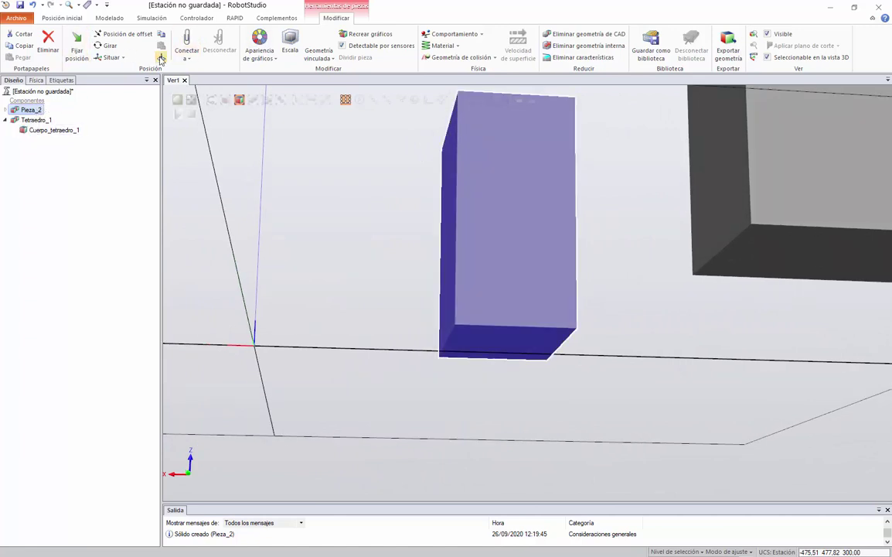
click(460, 323)
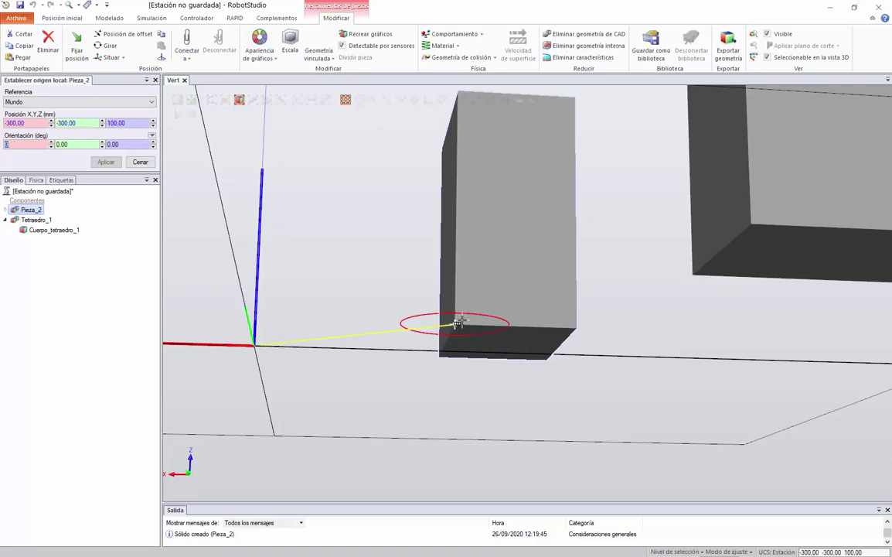
click(106, 161)
click(140, 163)
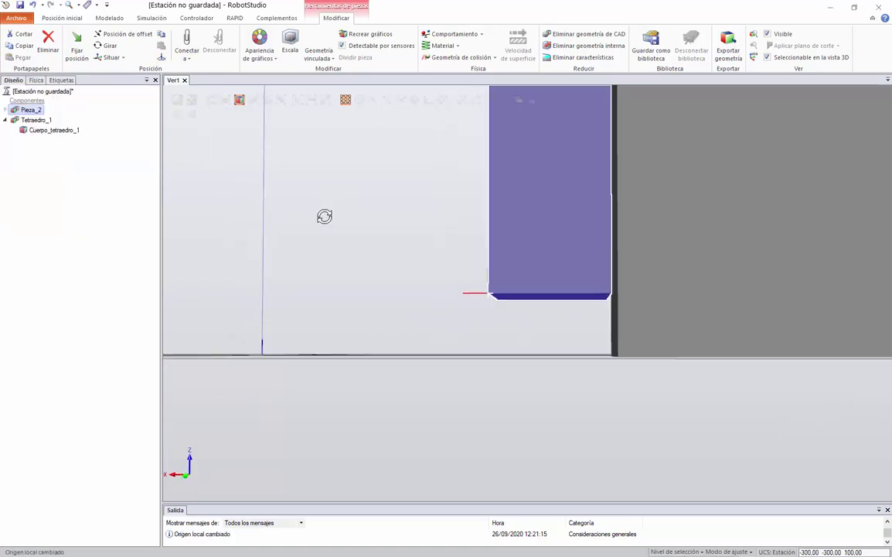
Step: Position Pieza_2 at Tetraedro_1's upper corner, X -475.51, Y 477.82, Z 300 mm in the Mundo reference, and close the form
ctrl+shift+drag(325, 215, 345, 201)
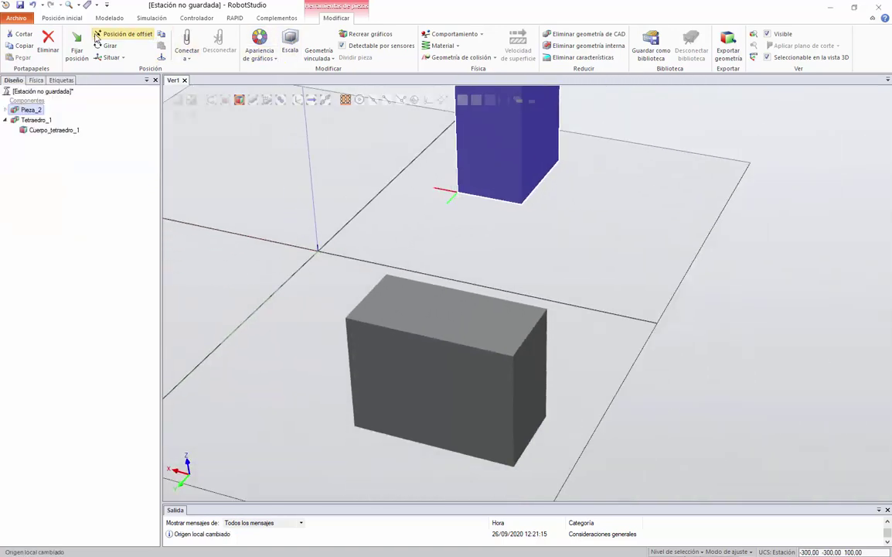
click(76, 50)
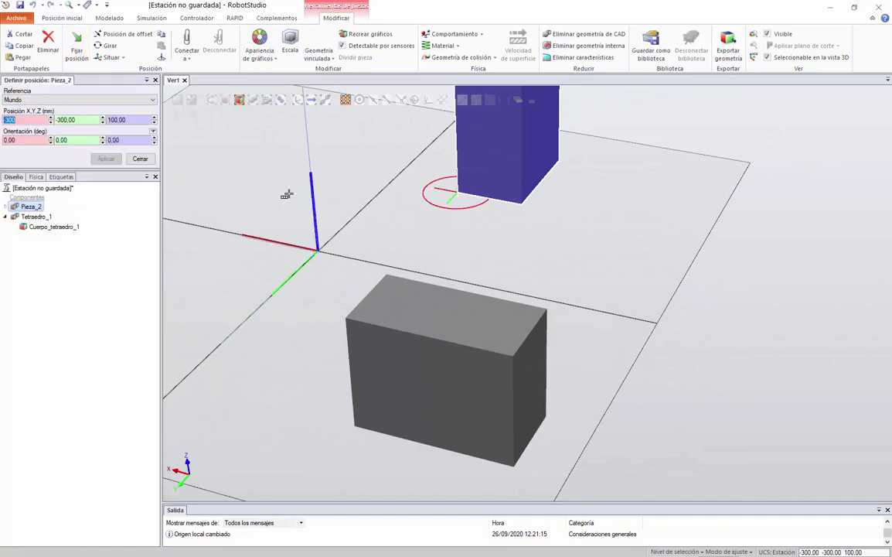
click(392, 294)
click(105, 159)
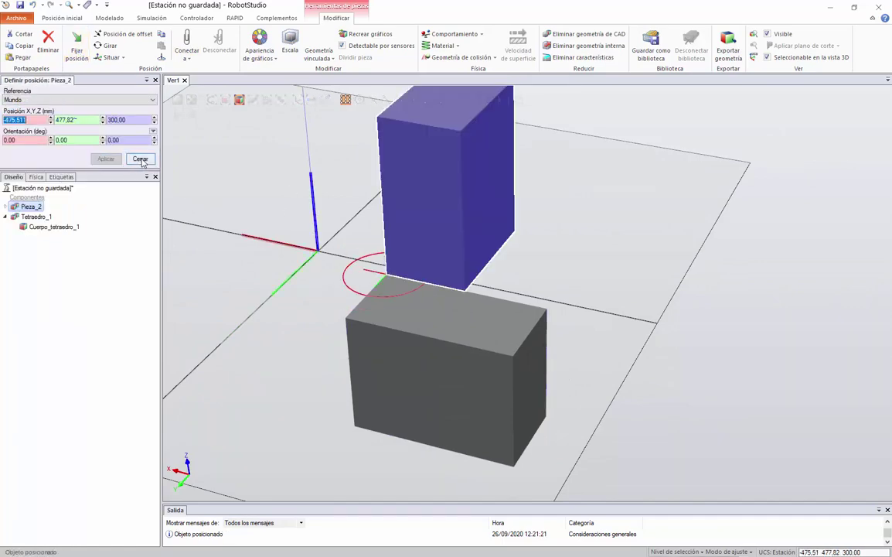
click(140, 158)
Step: Inspect how the two boxes meet at the shared corner and delete Pieza_2 from the station
mouse_move(547, 269)
ctrl+shift+mouse_down()
mouse_move(647, 247)
mouse_move(547, 247)
mouse_move(529, 259)
mouse_move(552, 260)
ctrl+shift+mouse_up()
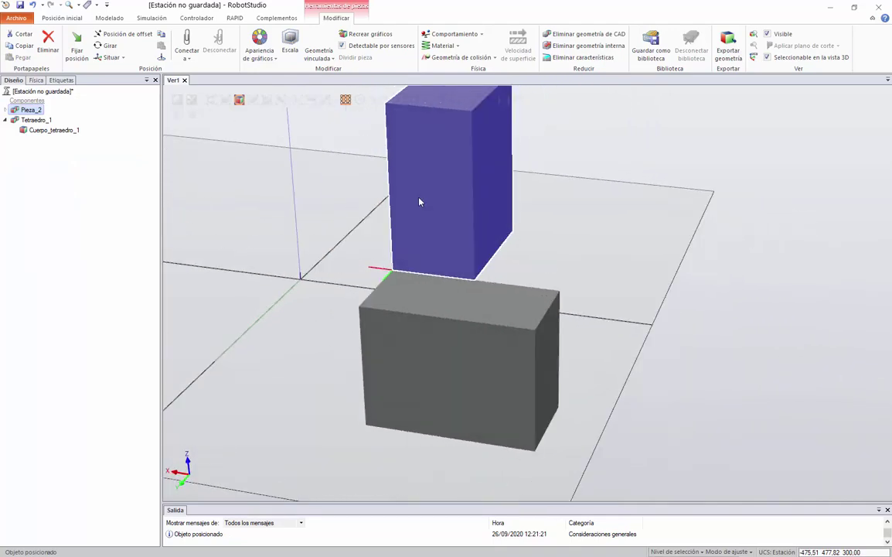
scroll(192, 108, down, 2)
ctrl+shift+drag(245, 167, 291, 152)
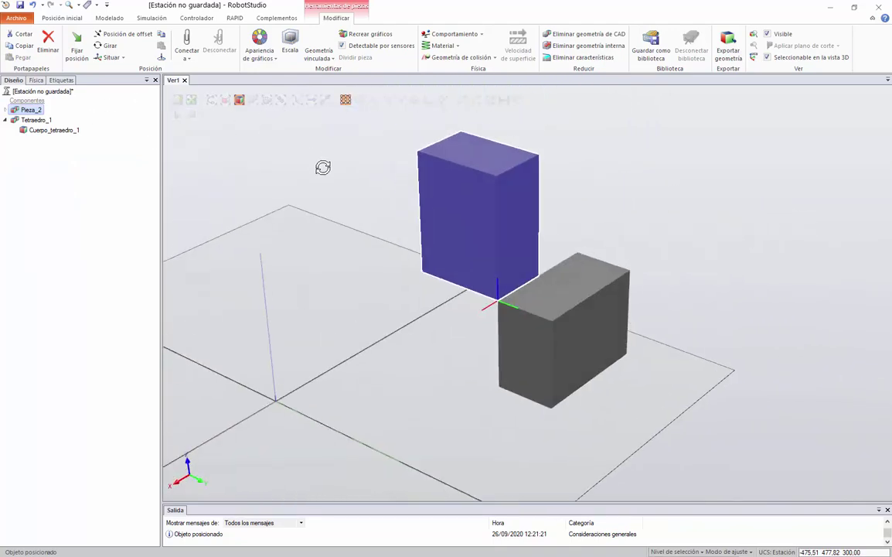
click(48, 169)
click(34, 119)
click(31, 110)
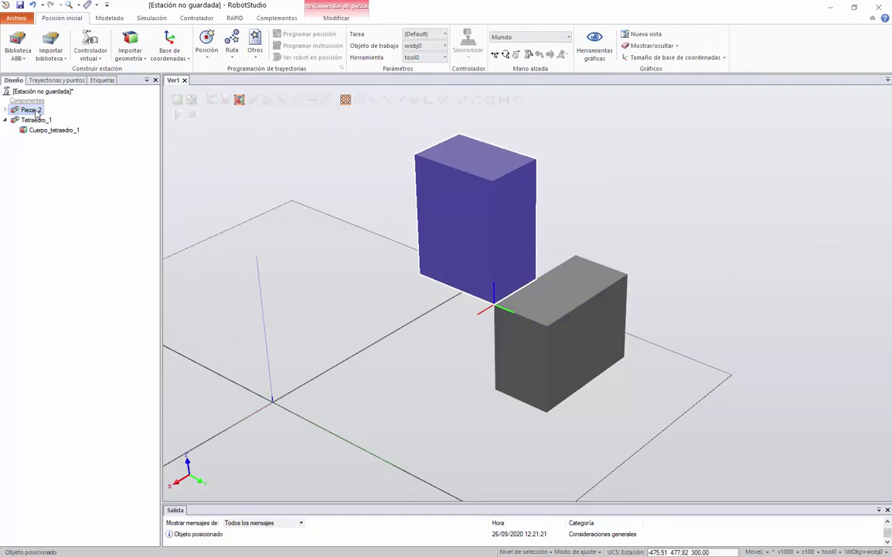
key(Delete)
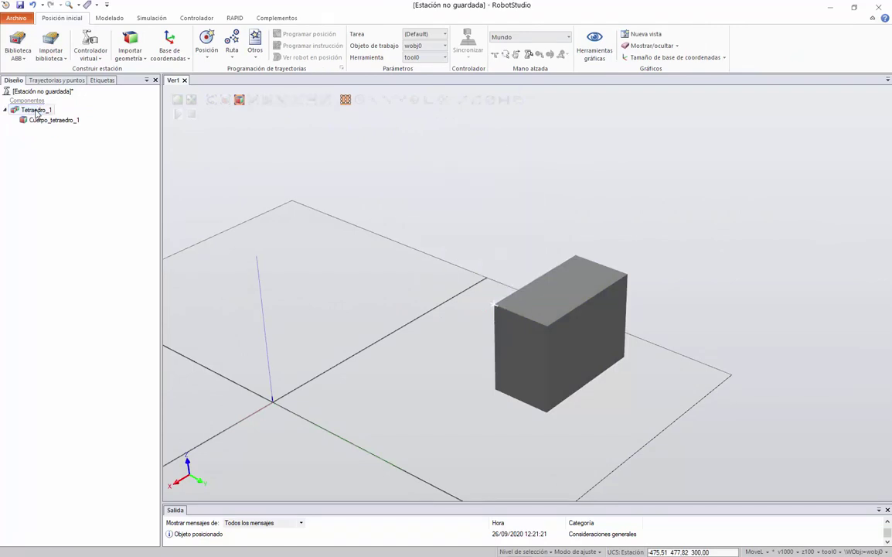
Step: Define a three-point box in the World reference with corner at 0, 0, 0, XY diagonal point at 300, 400 and Z point at 300 mm
click(109, 19)
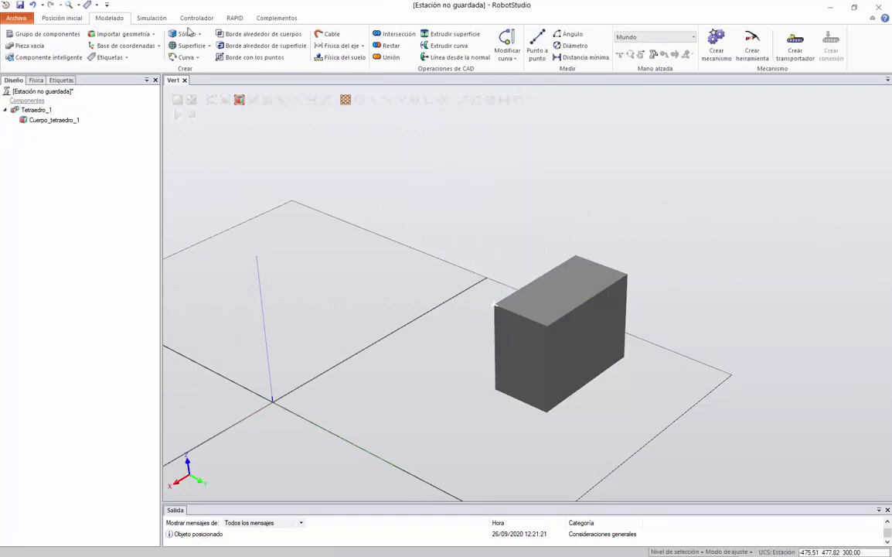
click(183, 34)
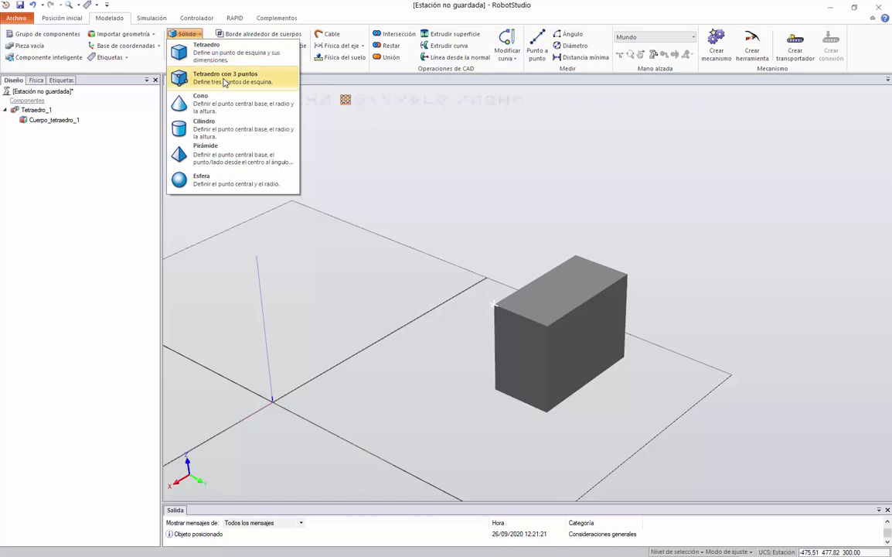
click(224, 80)
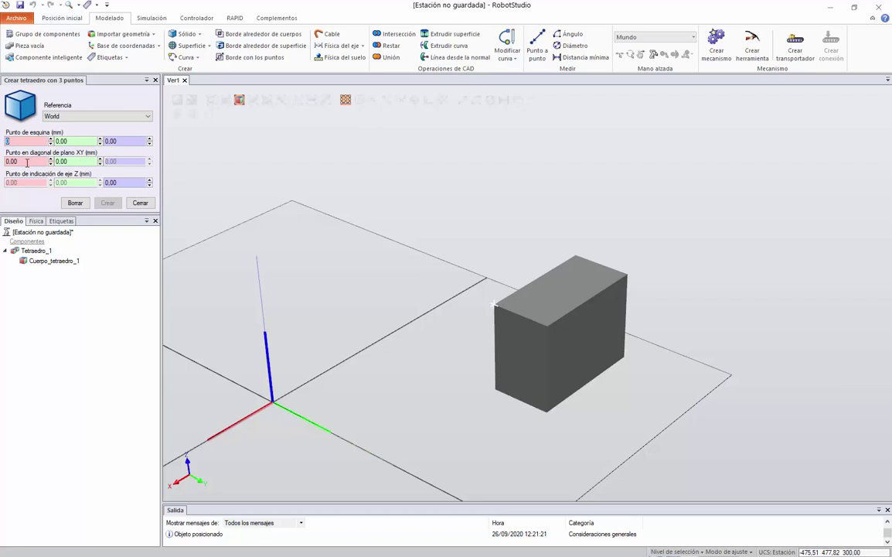
click(75, 161)
text(0)
click(118, 182)
text(0)
drag(25, 141, 3, 140)
text(100)
key(Tab)
key(shift+Tab)
key(Tab)
key(Tab)
text(300)
key(Tab)
key(Tab)
text(300)
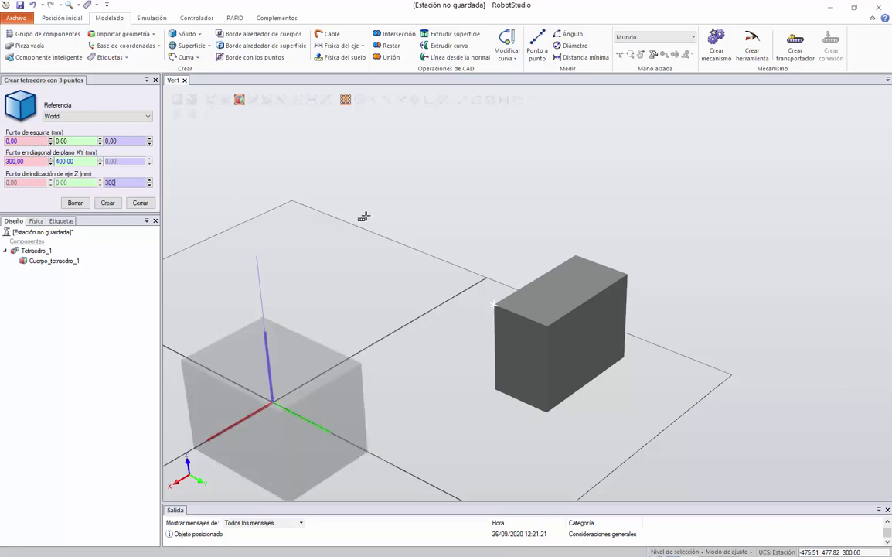
Step: Create the box from the defined points and move it freehand along positive Y, away from the world origin
mouse_move(307, 256)
ctrl+shift+mouse_down()
mouse_move(353, 245)
mouse_move(353, 277)
mouse_move(313, 256)
ctrl+shift+mouse_up()
ctrl+shift+drag(350, 288, 235, 218)
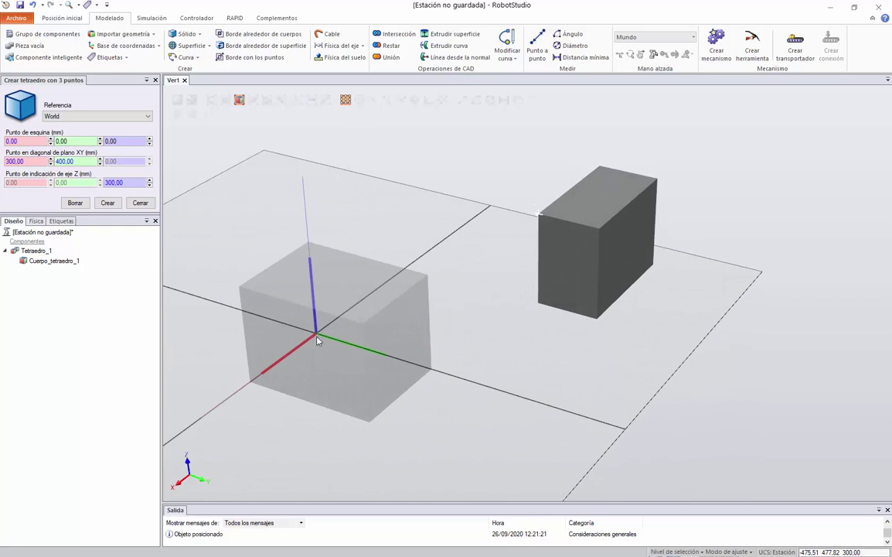
key(BackSpace)
key(BackSpace)
key(BackSpace)
click(107, 203)
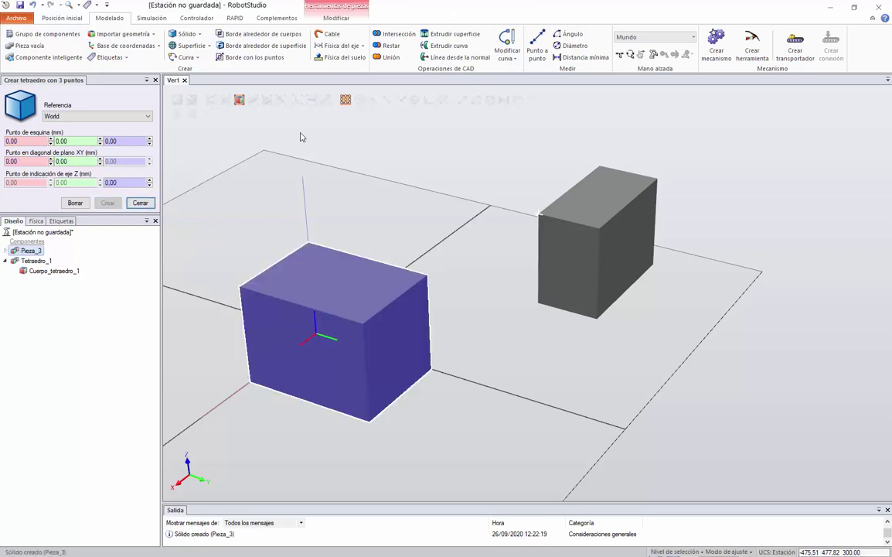
click(619, 55)
mouse_move(351, 348)
mouse_down()
mouse_move(592, 392)
mouse_move(781, 456)
mouse_up()
Step: Define a cone at the Mundo origin with a base radius of 300 mm and a height of 500 mm
click(190, 32)
click(238, 102)
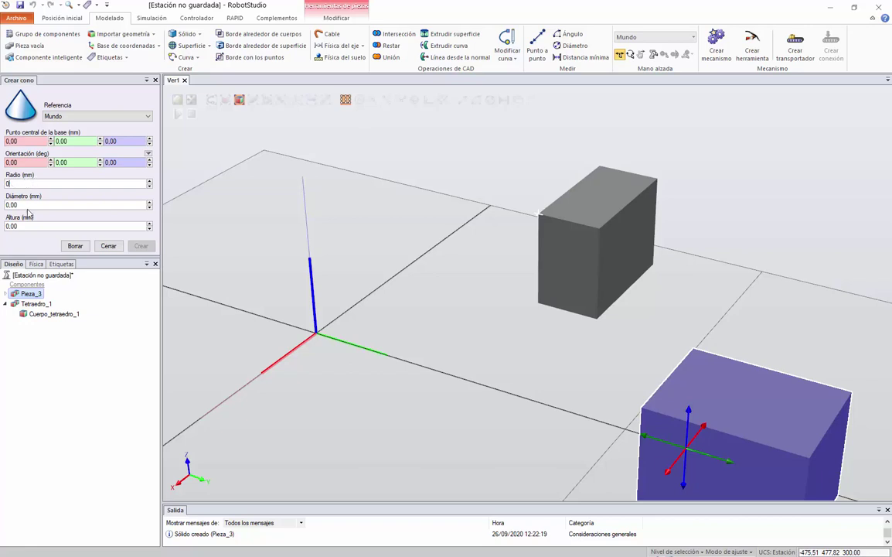
click(28, 205)
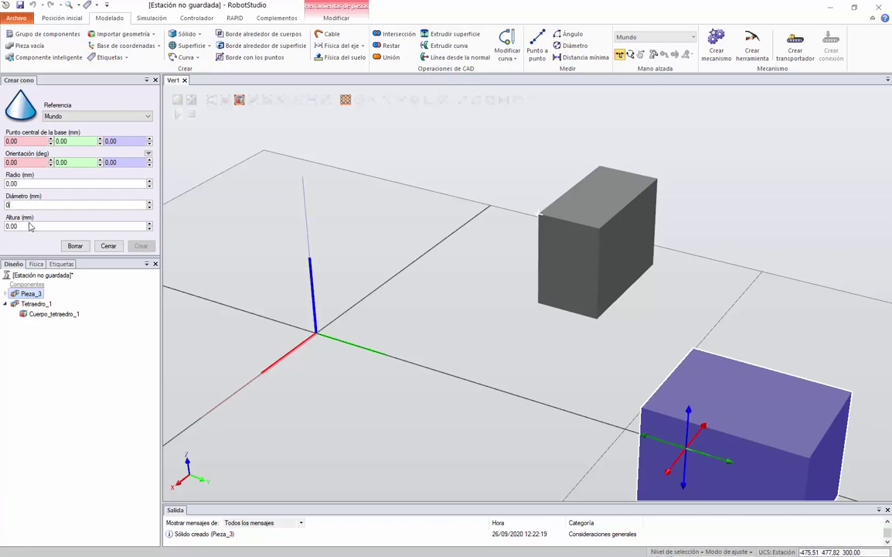
click(26, 184)
text(300)
key(Tab)
text(500)
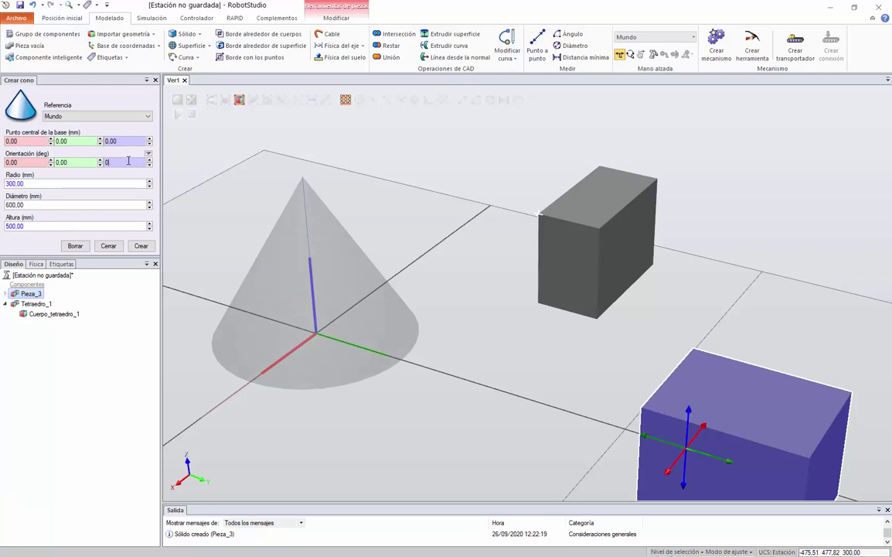
Step: Try tilting the cone by 45 degrees about Y and X, and reset both orientation angles to 0
key(Tab)
text(45)
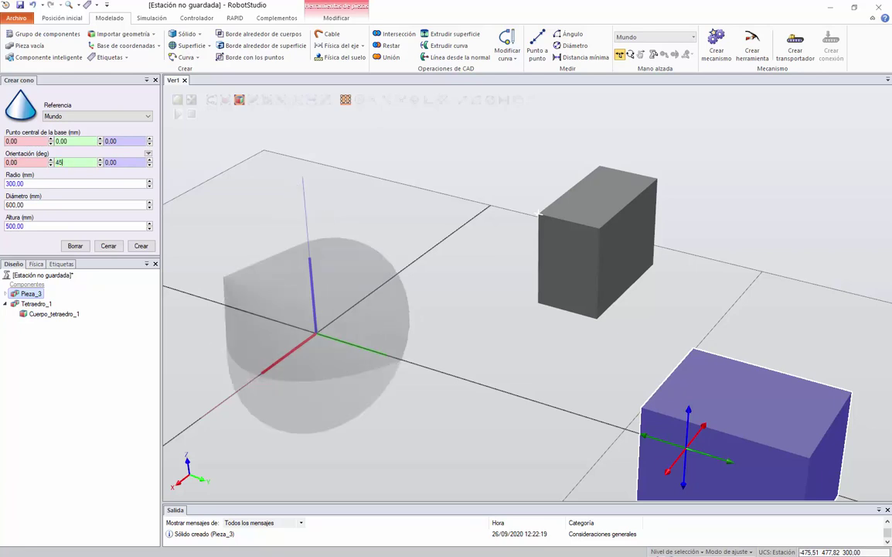
click(34, 163)
text(45)
drag(36, 163, 2, 163)
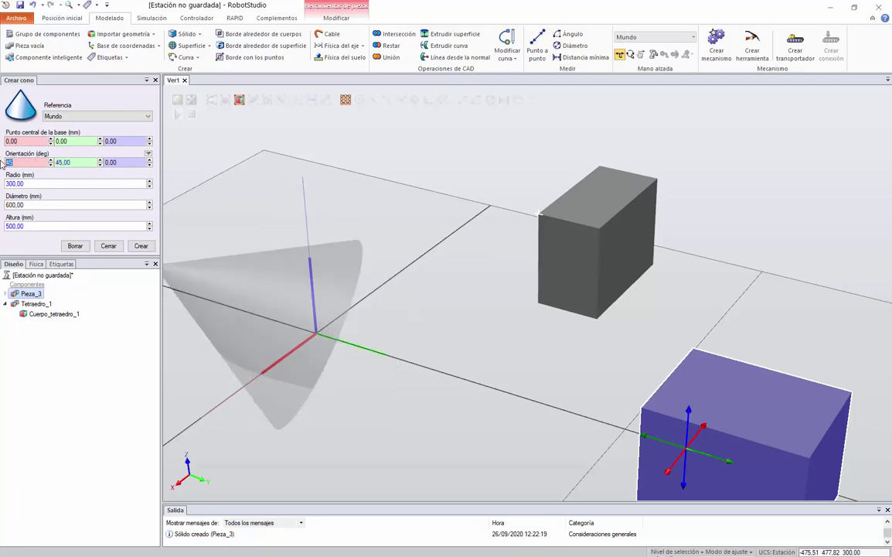
text(0)
key(Tab)
text(0)
key(Tab)
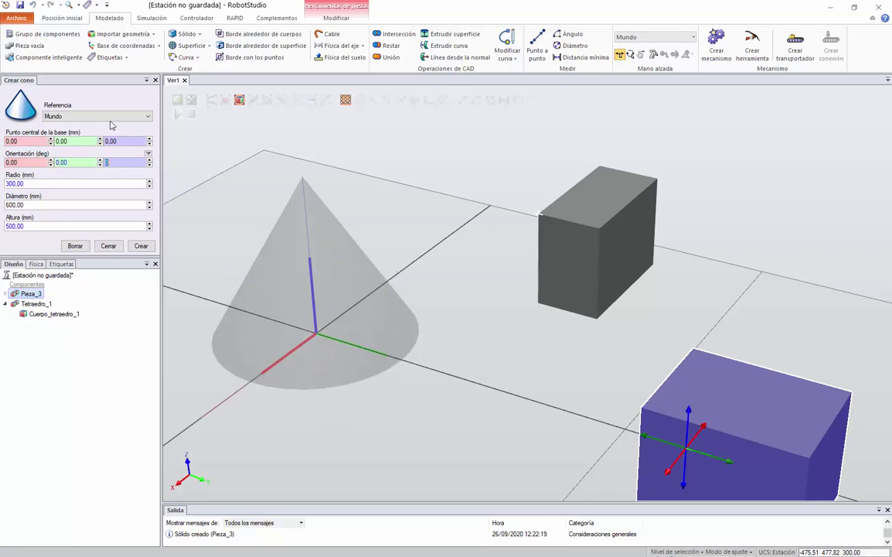
Step: Create the cone and move it freehand away from the world origin
click(141, 245)
mouse_move(367, 281)
mouse_down()
mouse_move(432, 238)
mouse_move(422, 242)
mouse_move(348, 215)
mouse_up()
Step: Create a cylinder 100 mm in diameter and 500 mm high, and move it along negative Y away from the world origin
click(199, 34)
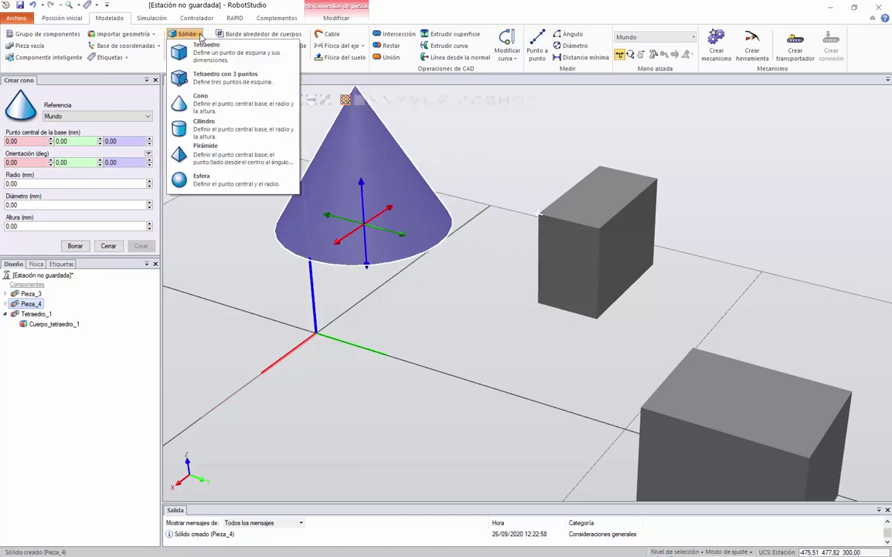
click(207, 118)
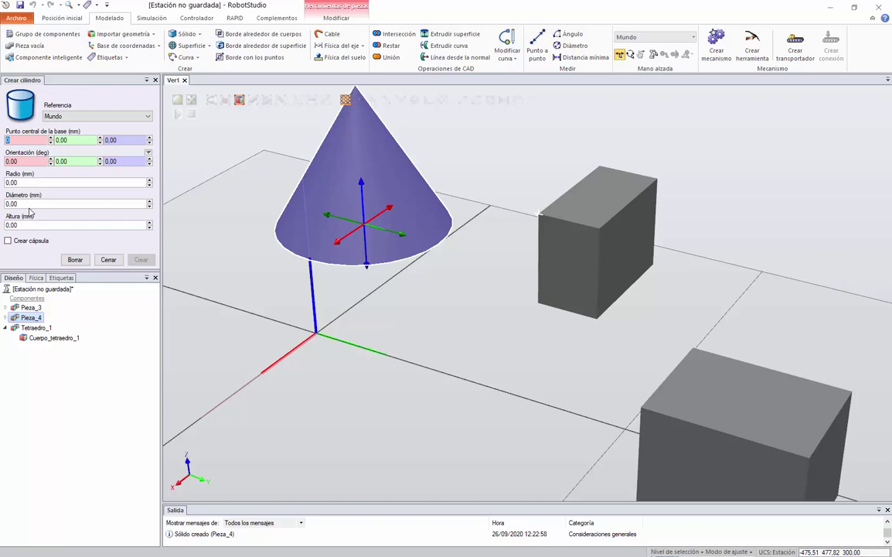
click(4, 204)
text(100)
click(39, 224)
text(500)
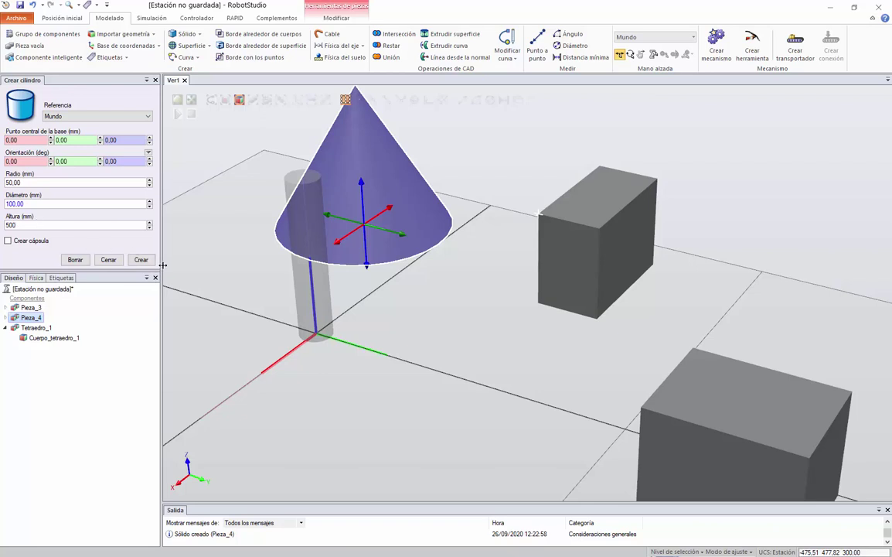
click(140, 259)
scroll(204, 286, down, 2)
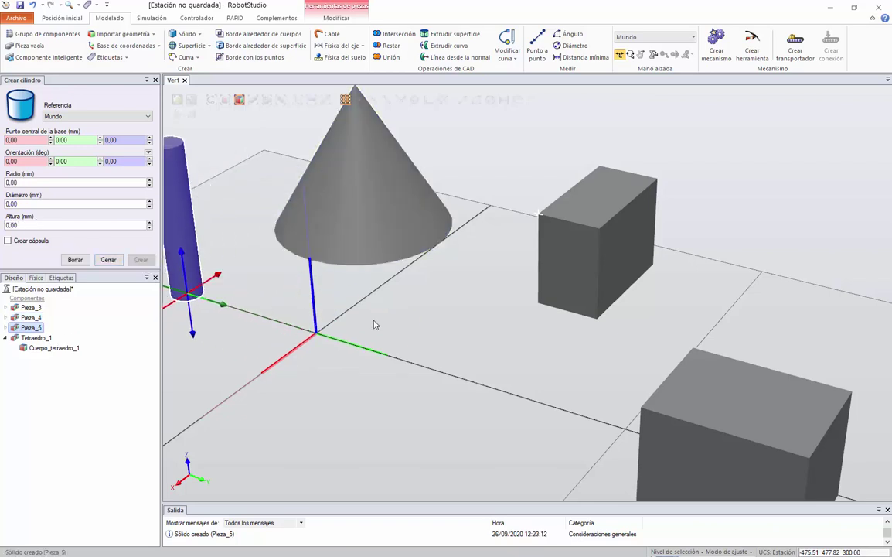
click(315, 124)
Step: Start a pyramid at the World origin and set its number of faces to 6
click(184, 34)
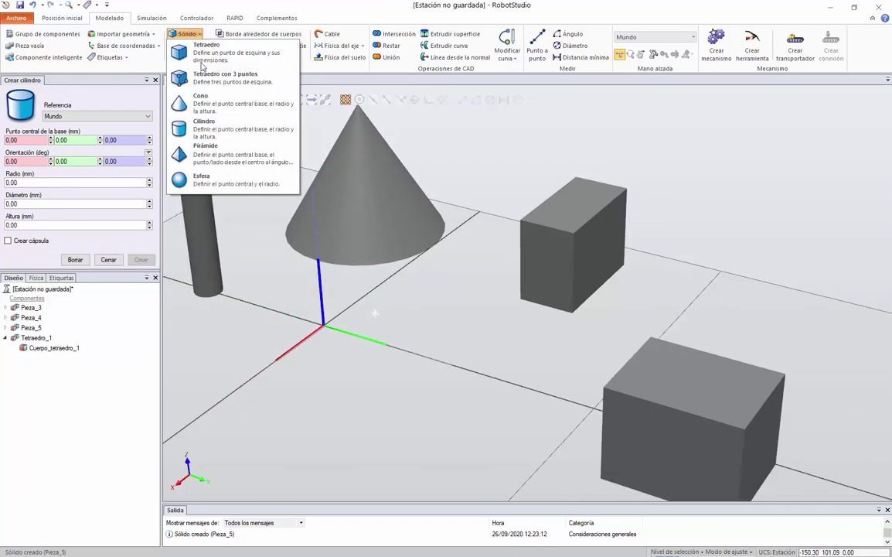
click(212, 152)
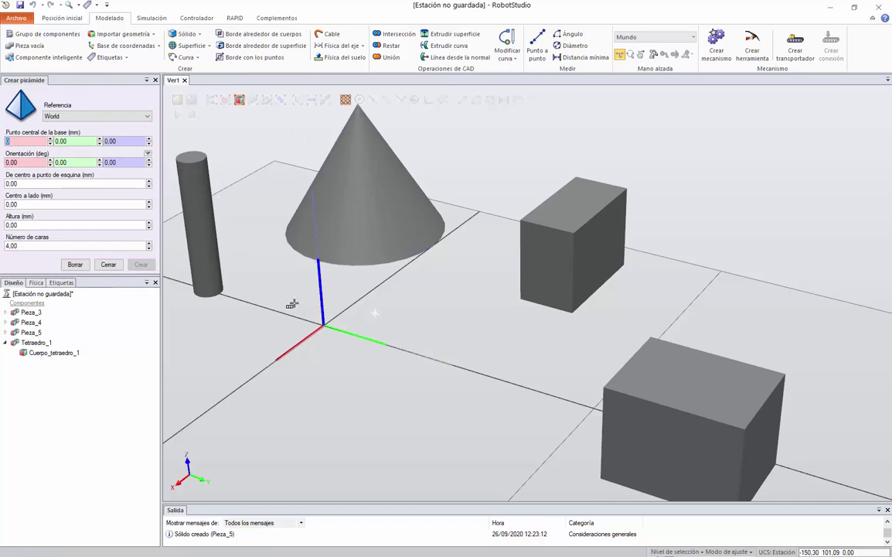
scroll(338, 308, up, 3)
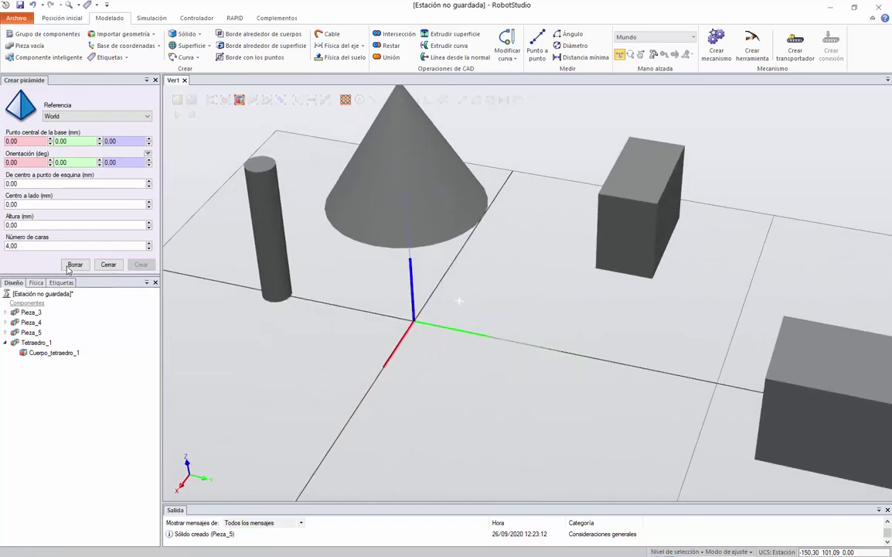
double_click(23, 246)
key(BackSpace)
click(48, 183)
drag(49, 183, 1, 177)
drag(32, 247, 4, 244)
text(6)
Step: Set the pyramid's centre-to-corner distance to 300 mm and its height to 600 mm
drag(43, 183, 2, 183)
text(300)
key(Tab)
key(Tab)
key(Tab)
click(48, 225)
text(600)
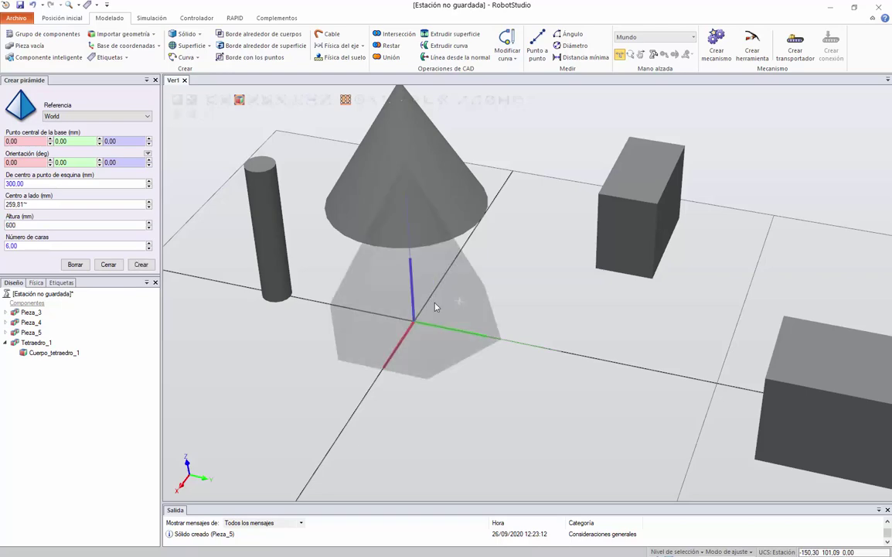
Step: Create the pyramid, move it freehand along positive X away from the world origin, and close the form
ctrl+shift+drag(435, 307, 409, 284)
click(141, 263)
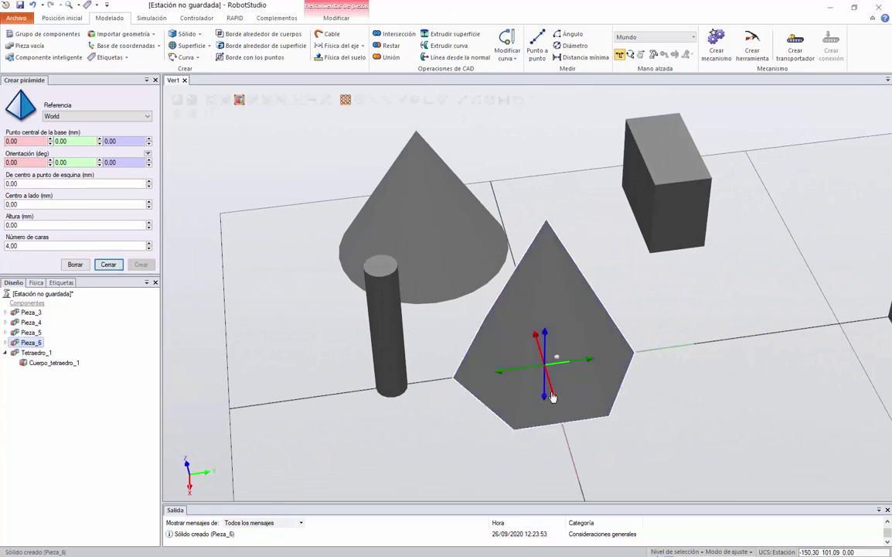
drag(558, 398, 594, 495)
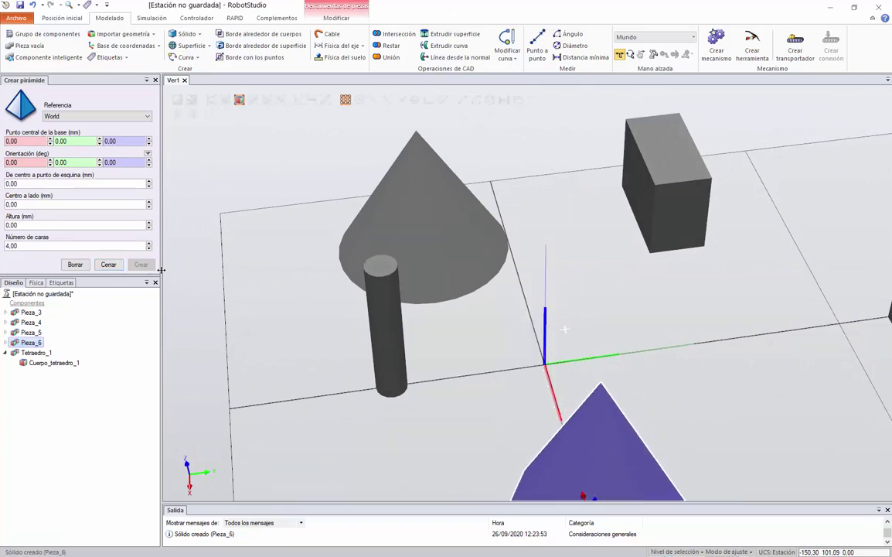
click(108, 264)
Step: Create a sphere of radius 75 mm centred 200 mm above the Mundo origin
click(188, 34)
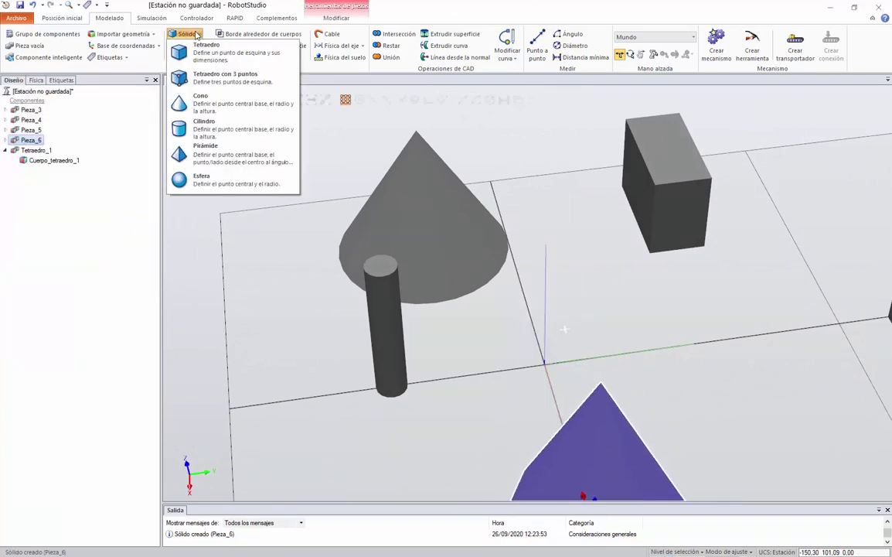
click(221, 180)
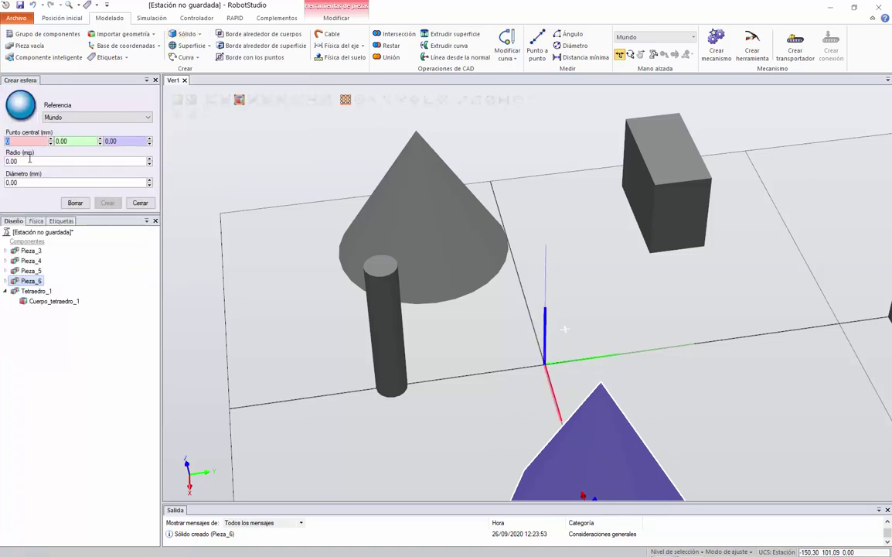
click(115, 140)
text(200)
click(31, 161)
text(75)
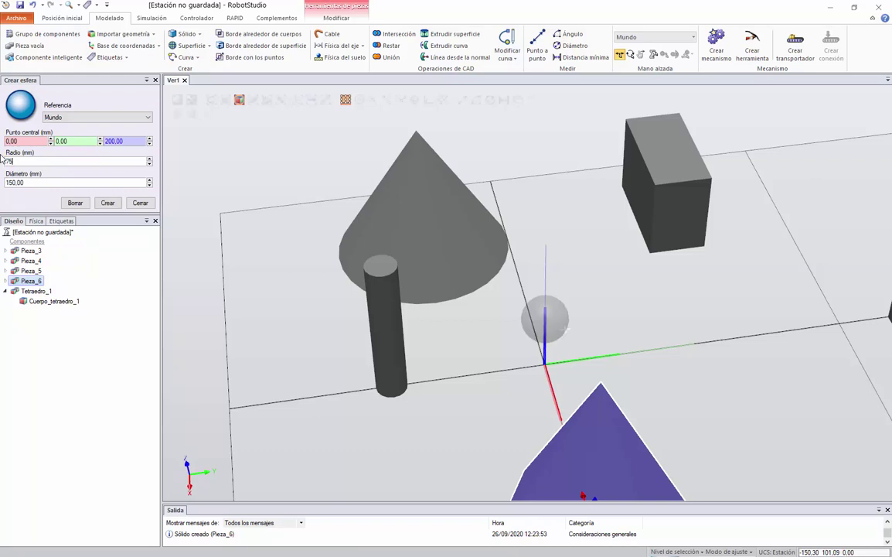
click(107, 202)
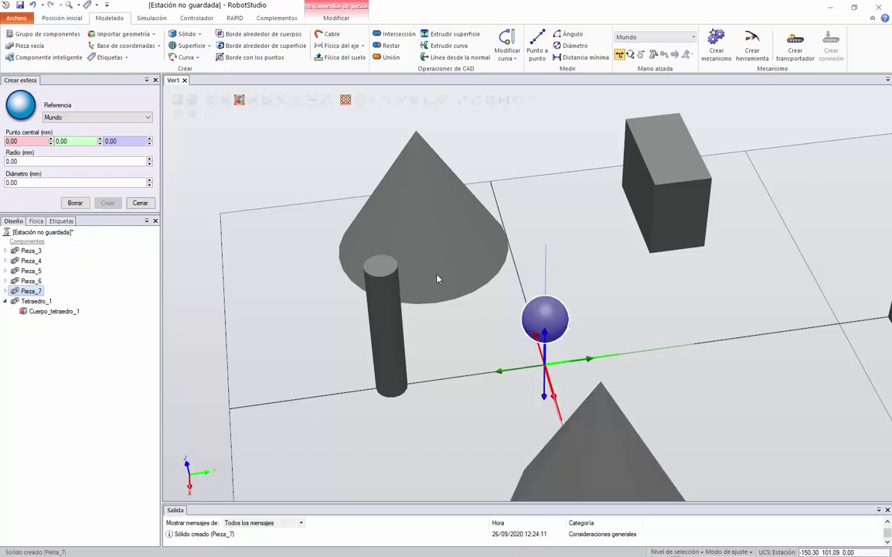
Step: Move the sphere freehand toward positive X and Y, close its form, and collapse Tetraedro_1 in the component tree
ctrl+shift+drag(392, 246, 366, 255)
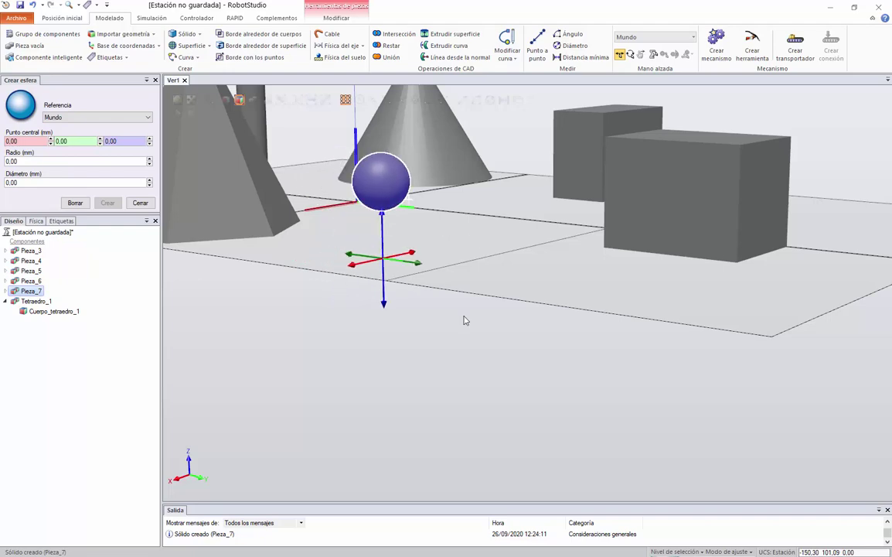
ctrl+shift+drag(487, 334, 494, 287)
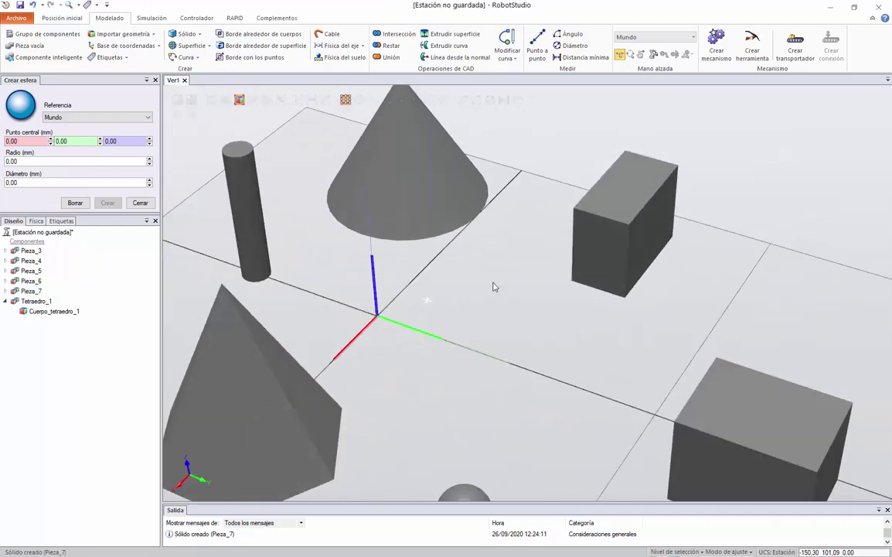
scroll(487, 288, down, 5)
scroll(490, 285, up, 2)
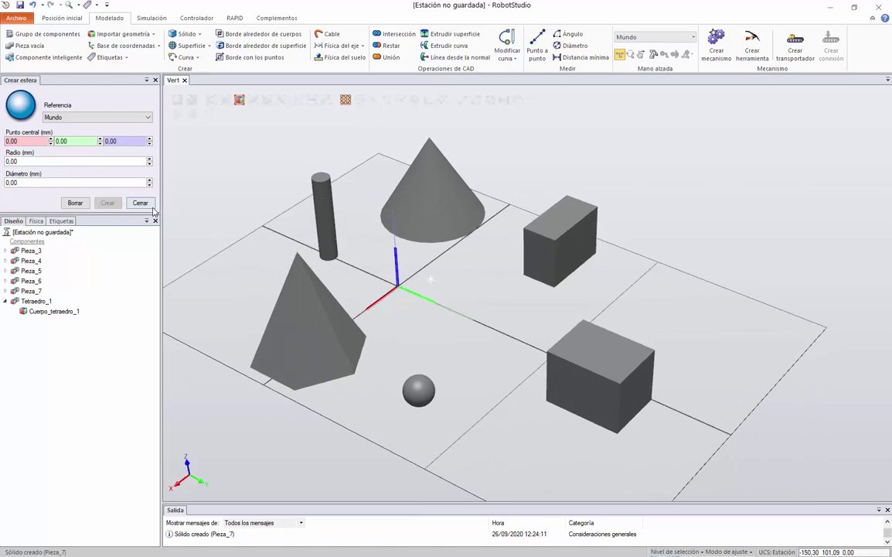
click(138, 202)
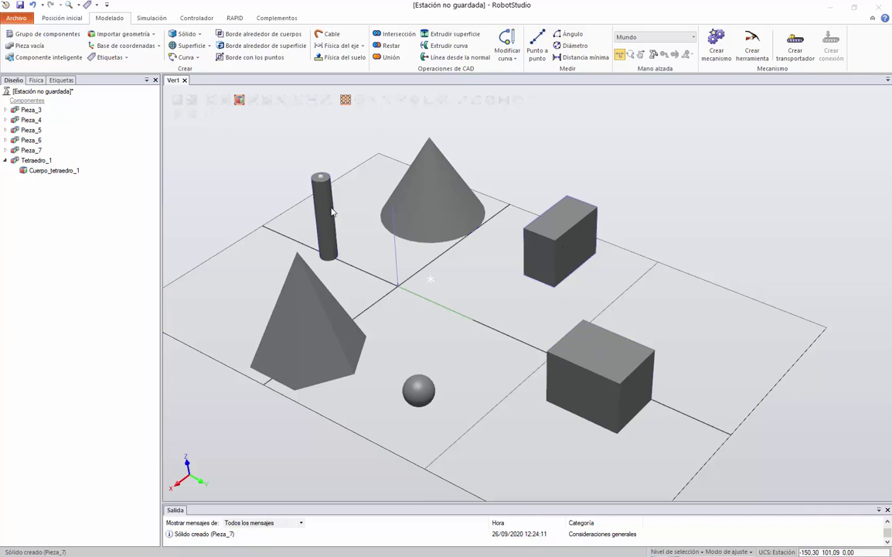
click(6, 161)
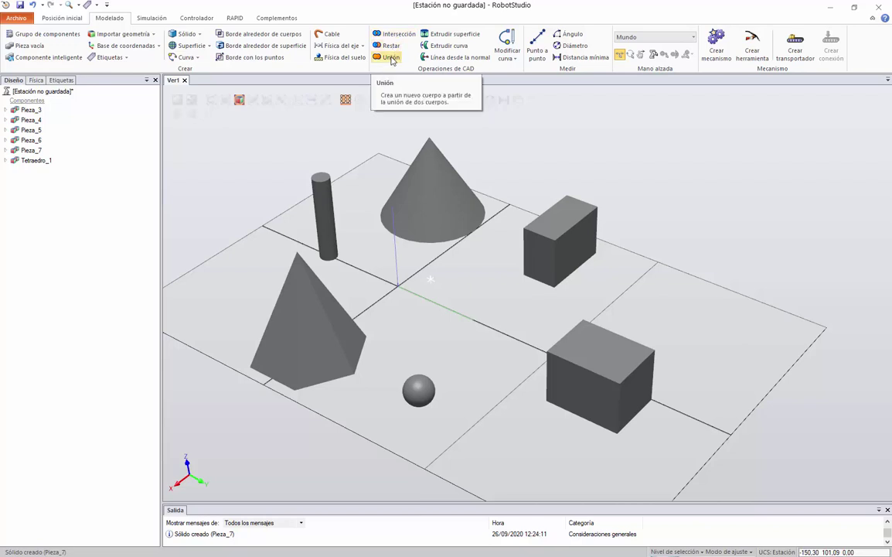
key(alt+Tab)
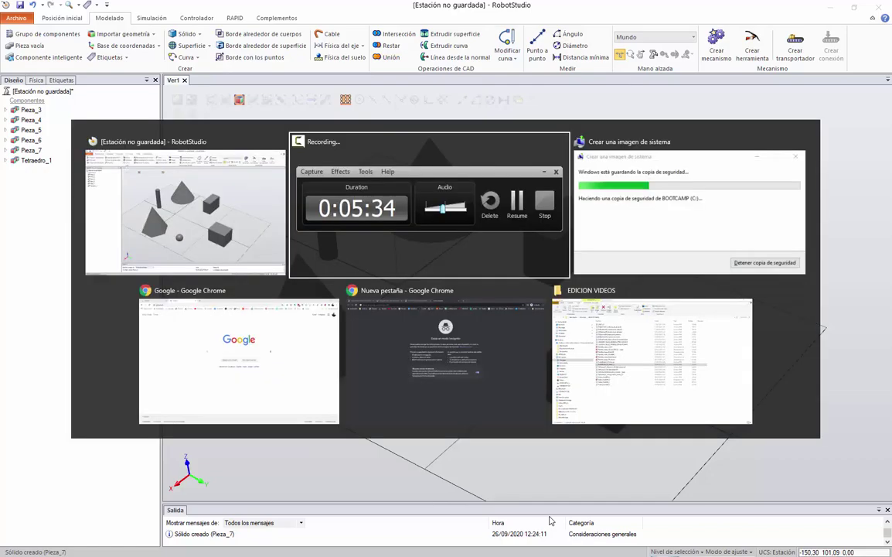